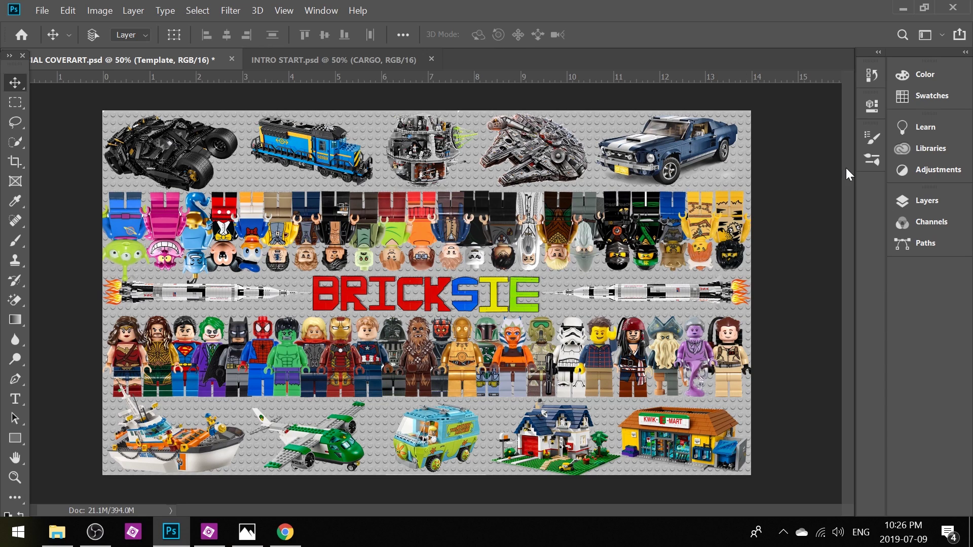
Step: Show the Template layer over the cover art to examine the TV, desktop, tablet and mobile safe areas
{"action": "left_click", "coordinate": [905, 202]}
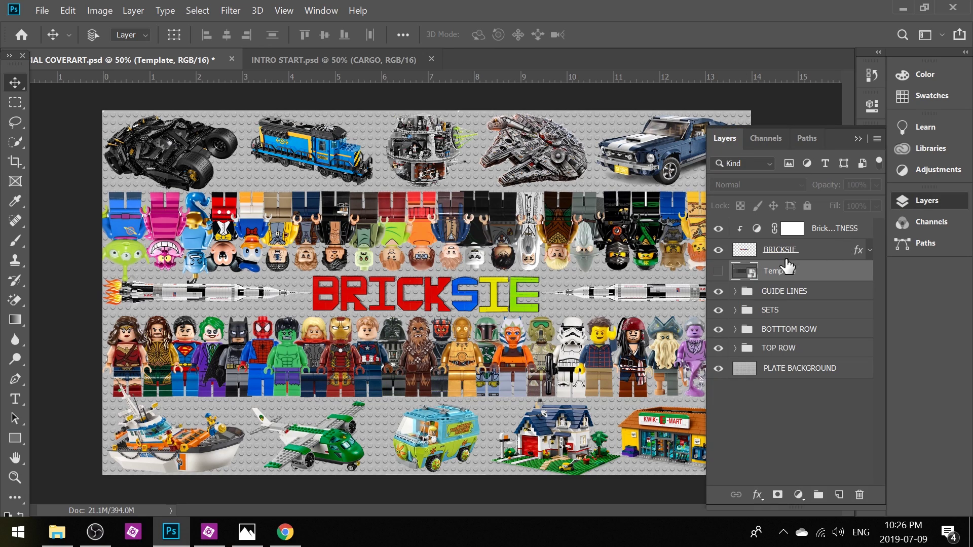
{"action": "left_click", "coordinate": [719, 274]}
{"action": "left_click", "coordinate": [719, 272]}
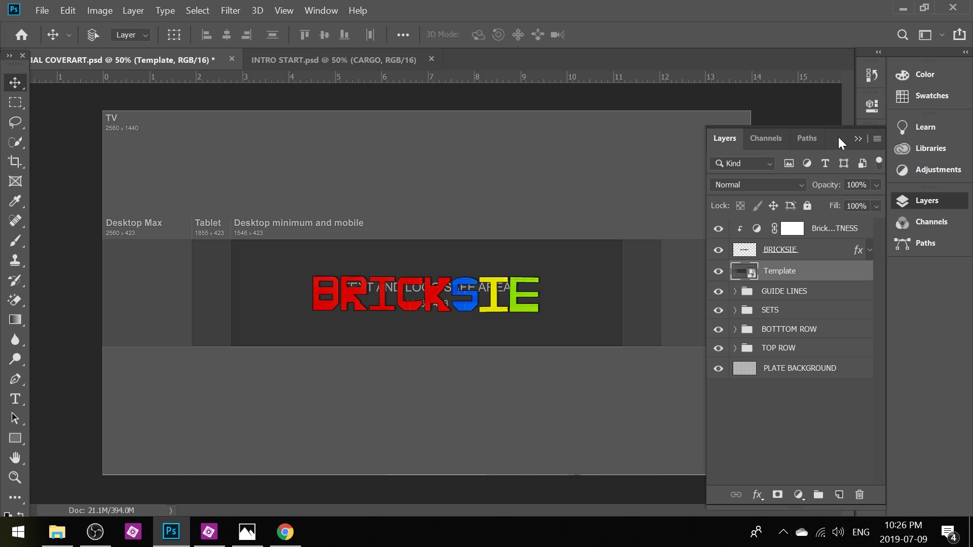
{"action": "left_click", "coordinate": [857, 138]}
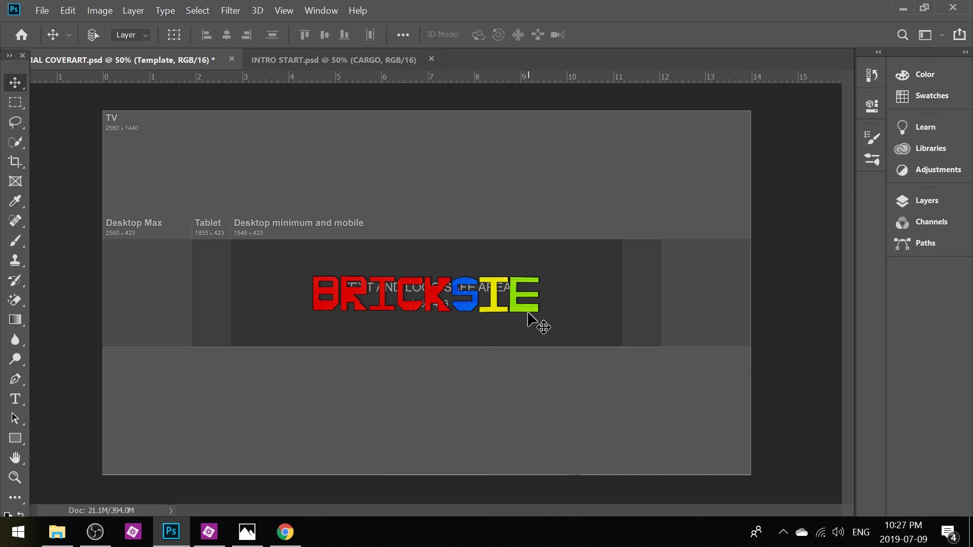
Step: Toggle the Template layer to compare the artwork with the device areas, leaving the layer hidden
{"action": "left_click", "coordinate": [933, 198]}
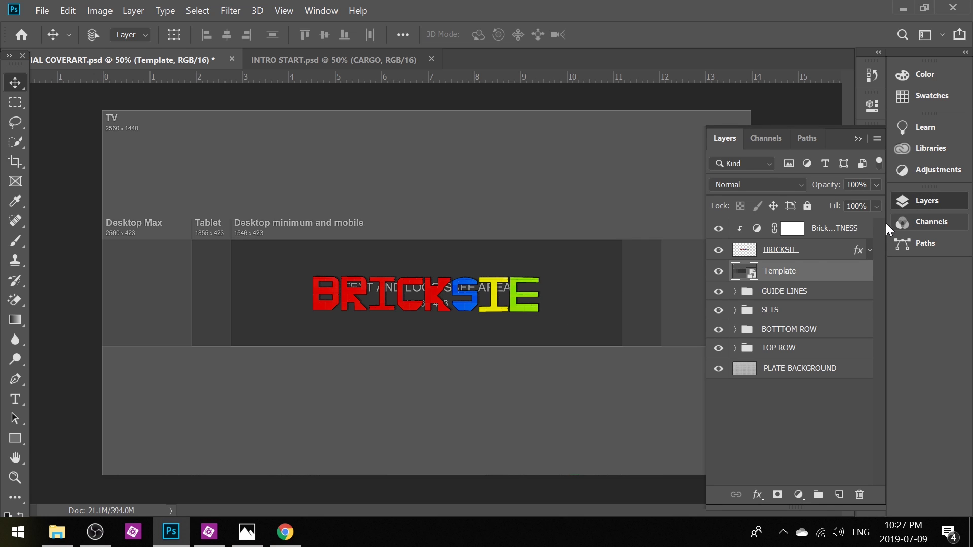
{"action": "left_click", "coordinate": [719, 272]}
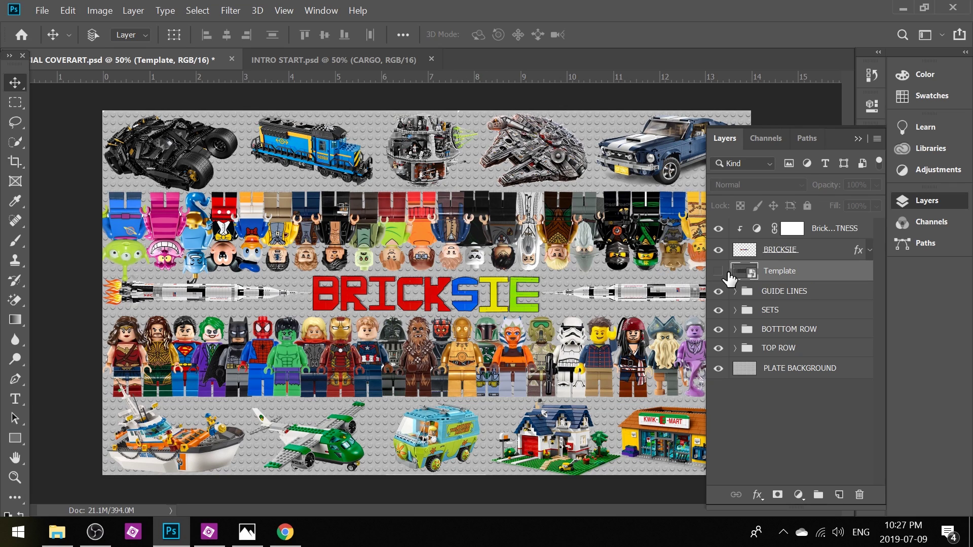
{"action": "left_click", "coordinate": [719, 272]}
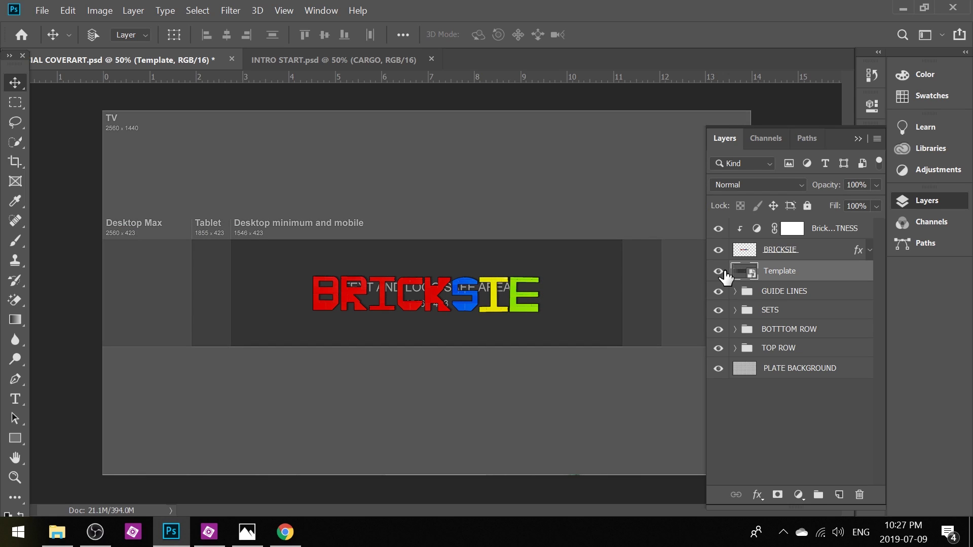
{"action": "left_click", "coordinate": [722, 272]}
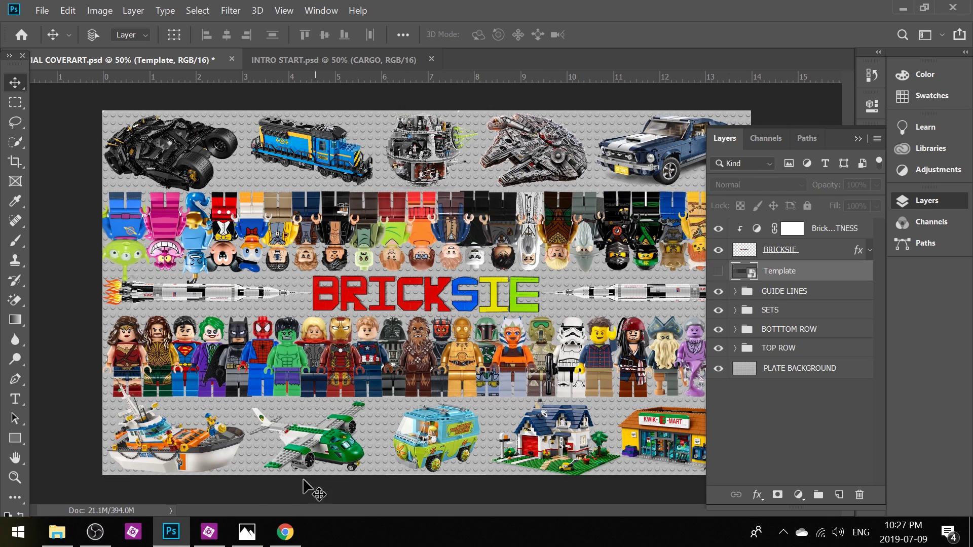
Step: Examine the channel banner on the YouTube page in Chrome and in the phone screenshot in Photos, returning to Photoshop
{"action": "left_click", "coordinate": [285, 532]}
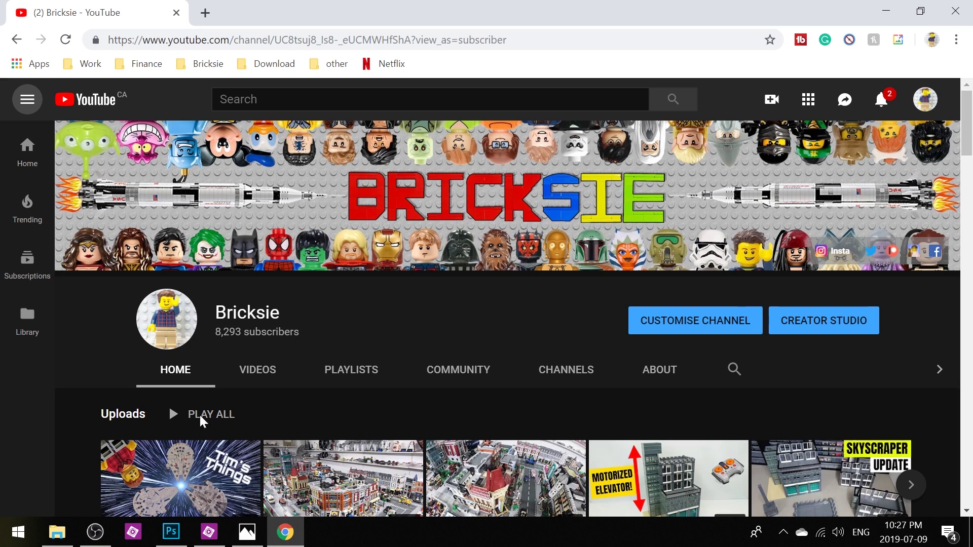
{"action": "left_click", "coordinate": [256, 540]}
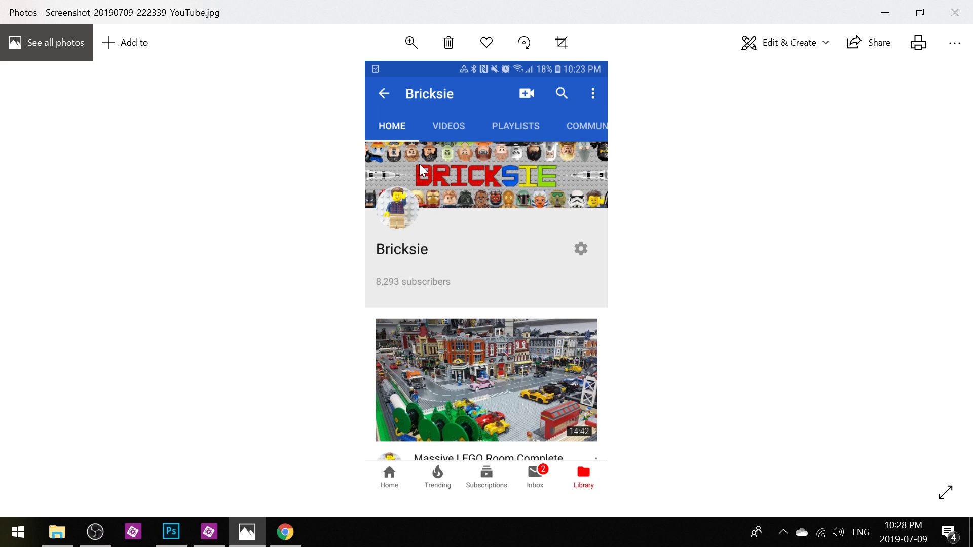
{"action": "left_click", "coordinate": [882, 11]}
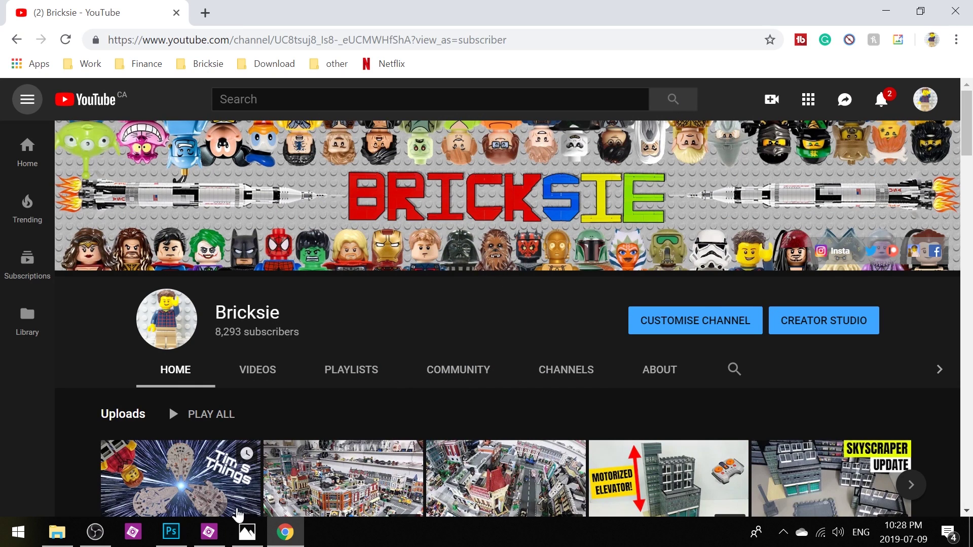
{"action": "left_click", "coordinate": [172, 535]}
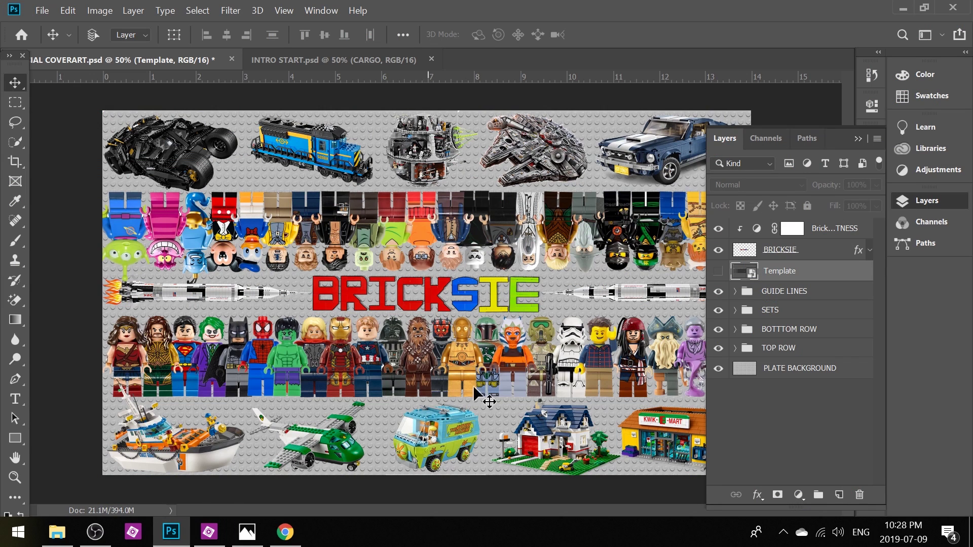
Step: Compare the cover art document with INTRO START.psd, ending on INTRO START.psd
{"action": "left_click", "coordinate": [857, 139]}
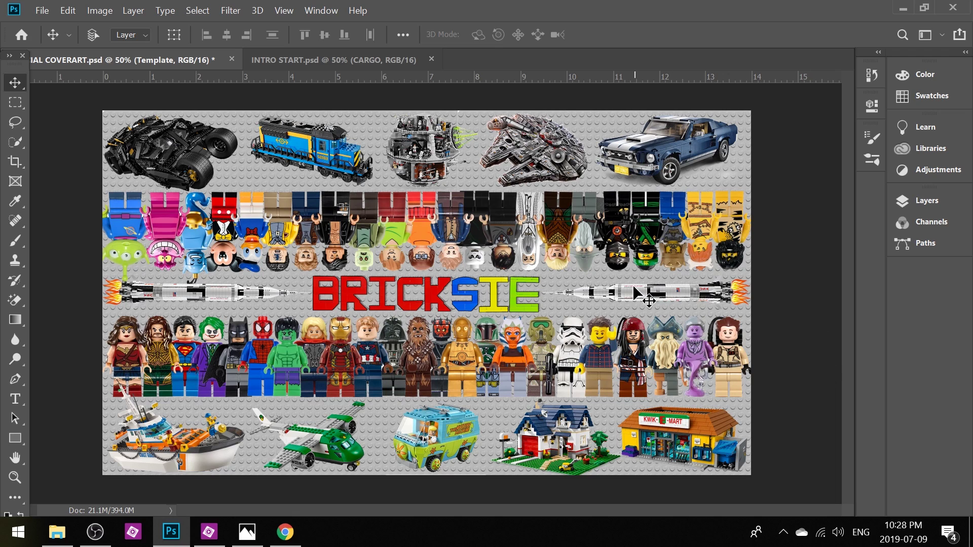
{"action": "left_click", "coordinate": [326, 58]}
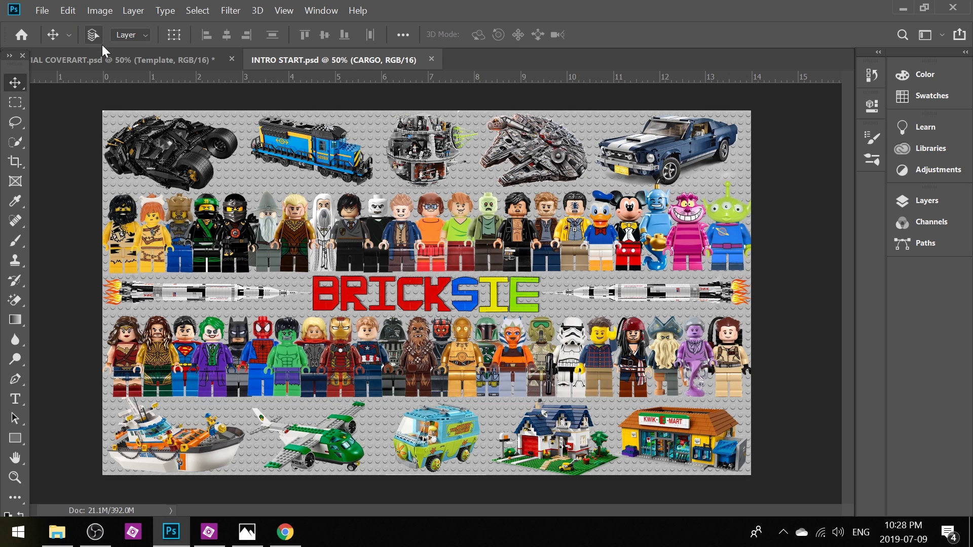
{"action": "left_click", "coordinate": [108, 59]}
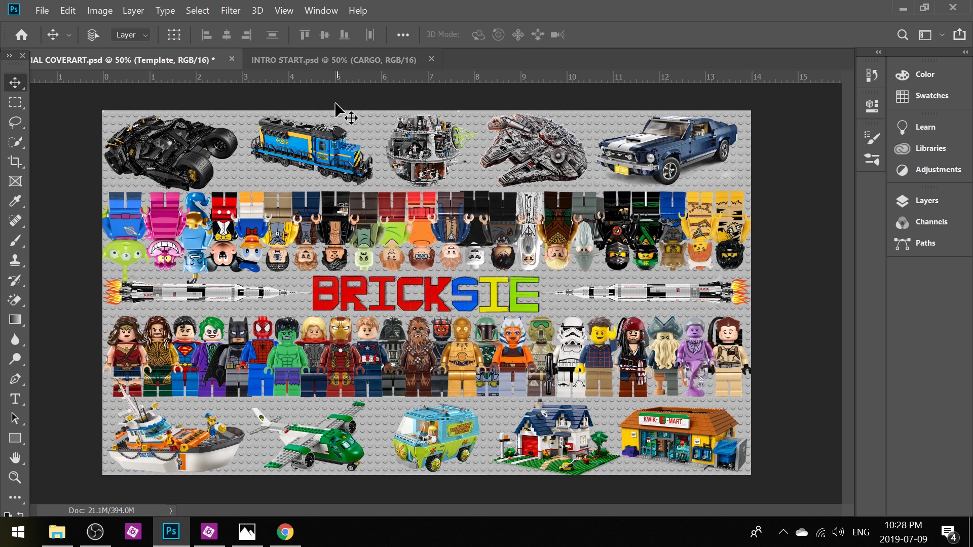
{"action": "left_click", "coordinate": [334, 61]}
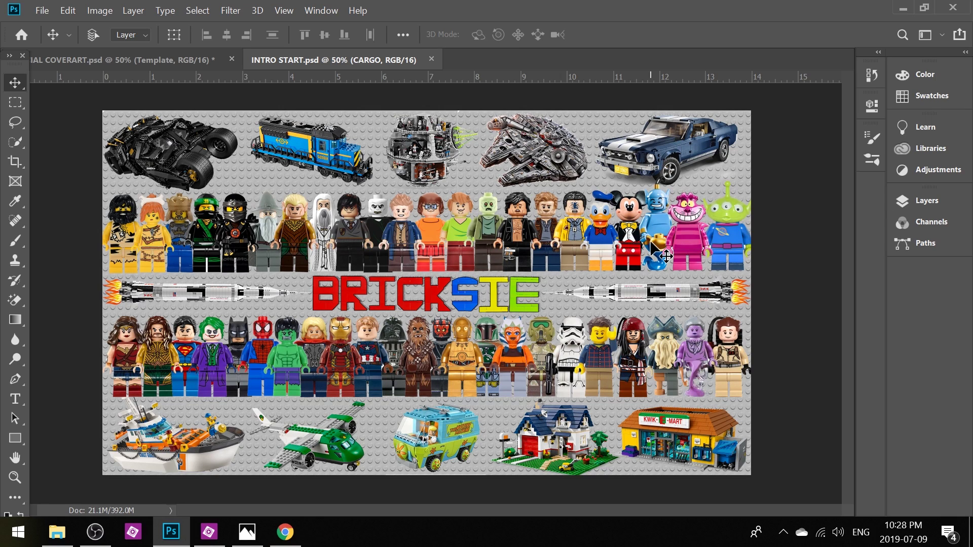
Step: Examine the layers of INTRO START.psd, briefly hiding and restoring the upper FLAMES layer
{"action": "left_click", "coordinate": [909, 200]}
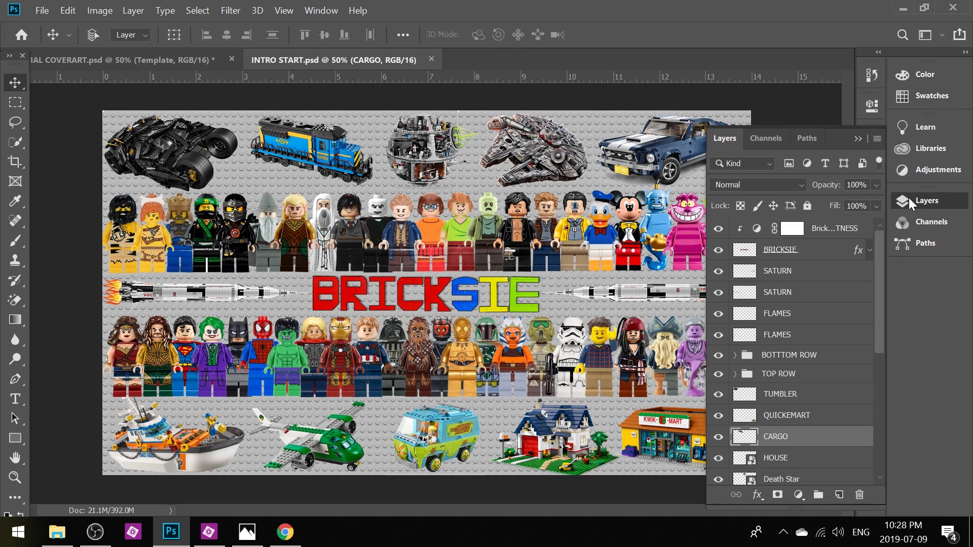
{"action": "left_click", "coordinate": [719, 314]}
{"action": "left_click", "coordinate": [719, 315]}
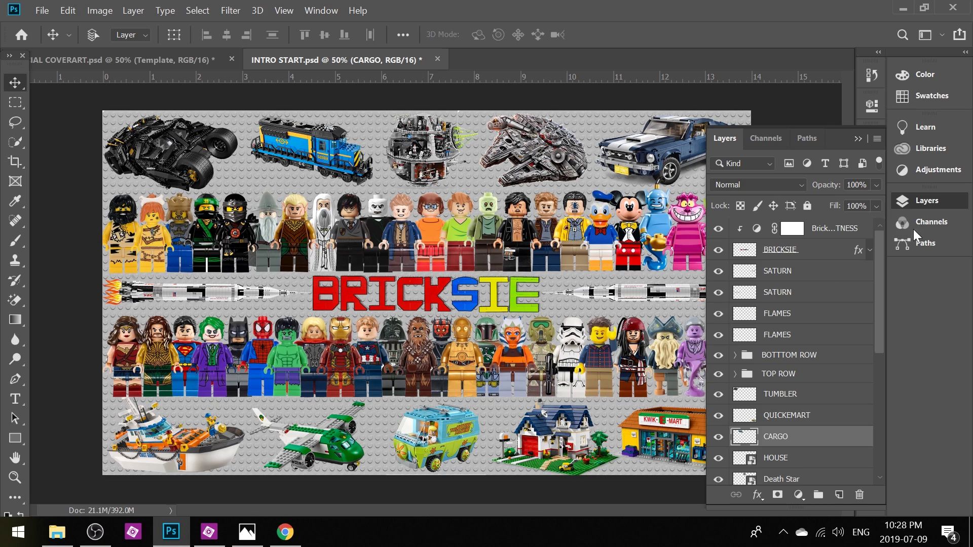
{"action": "left_click", "coordinate": [922, 199]}
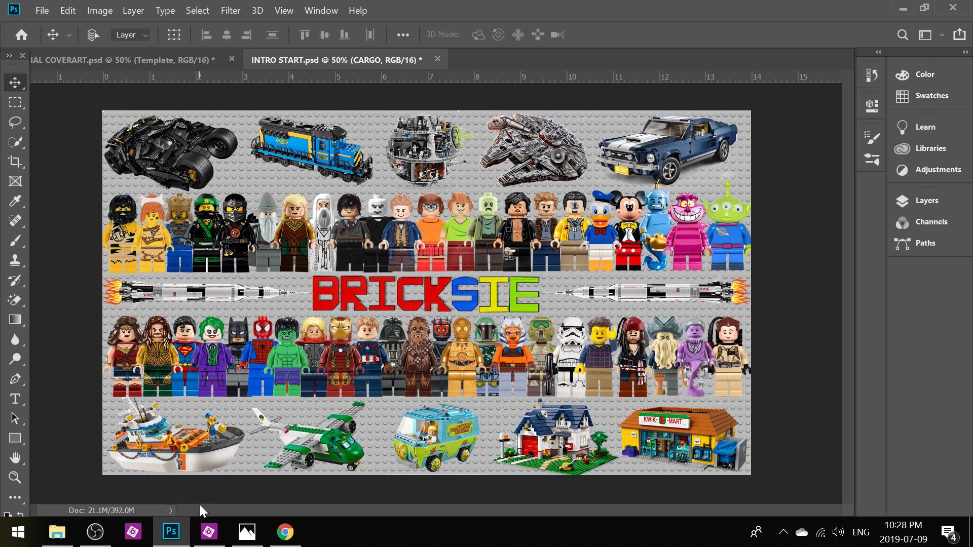
Step: Switch to the outro project in Premiere Elements, show its whole timeline and play it from the beginning
{"action": "mouse_move", "coordinate": [208, 536]}
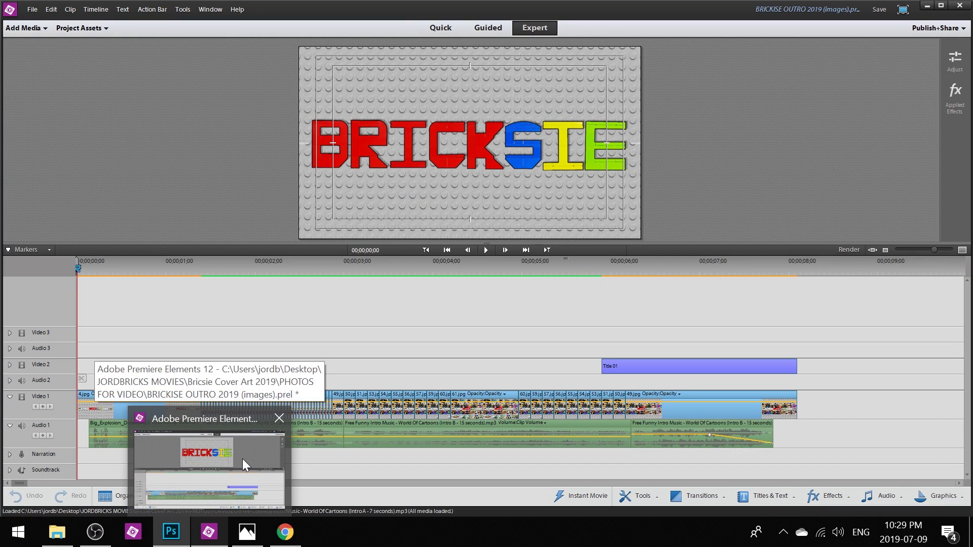
{"action": "left_click", "coordinate": [243, 459]}
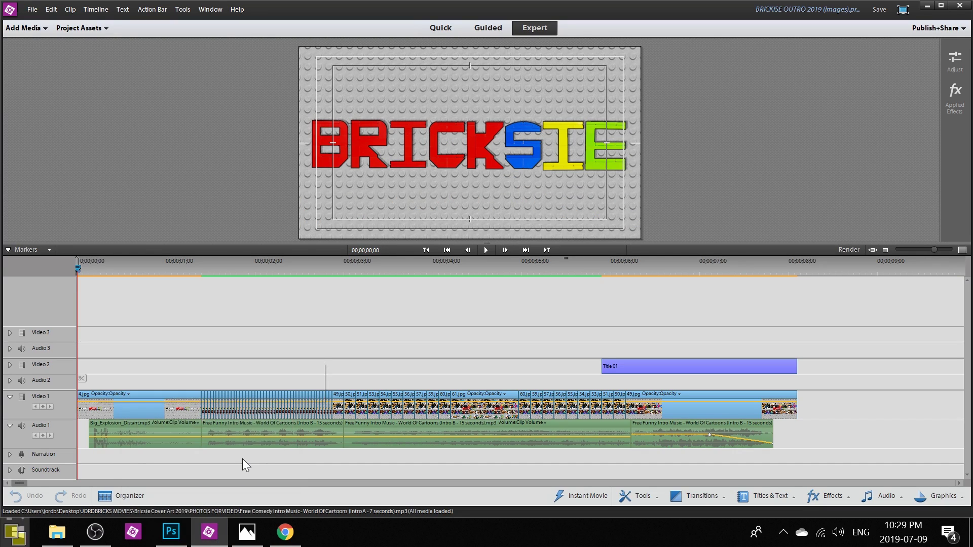
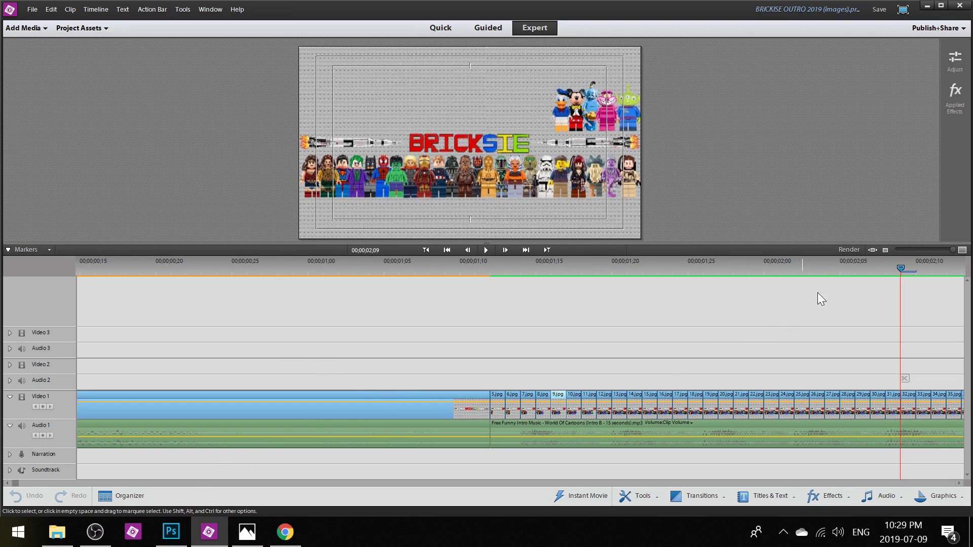
{"action": "left_click", "coordinate": [884, 250]}
{"action": "left_click", "coordinate": [885, 251]}
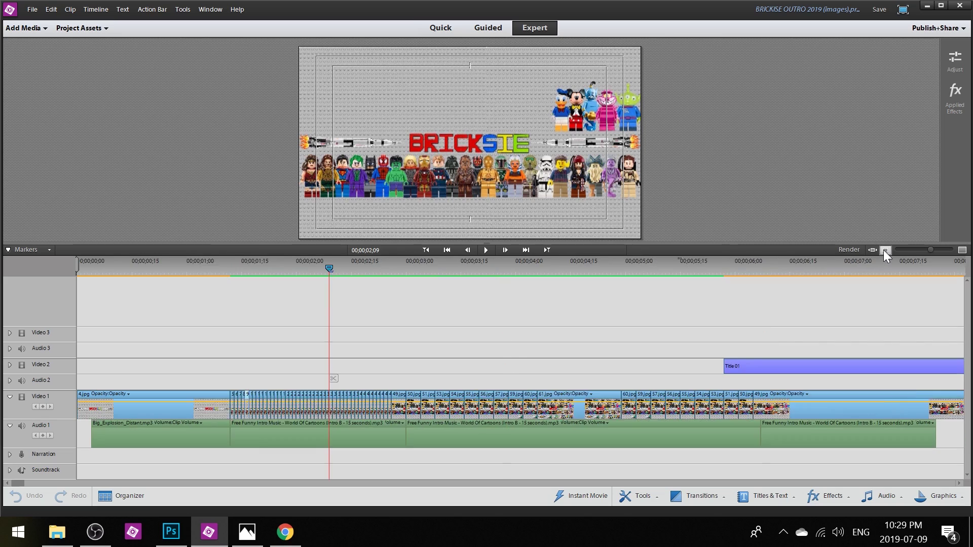
{"action": "left_click", "coordinate": [884, 250]}
{"action": "left_click", "coordinate": [90, 270]}
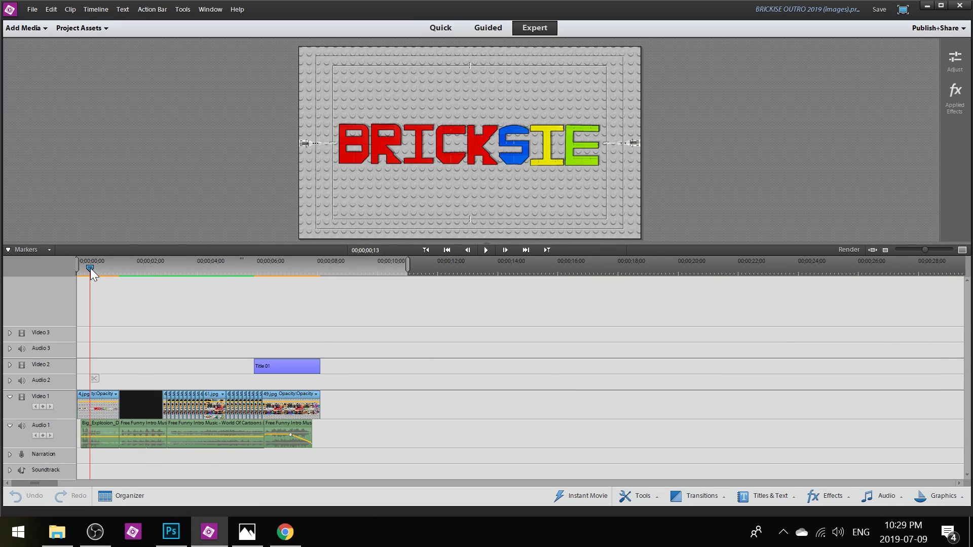
{"action": "left_click", "coordinate": [76, 270]}
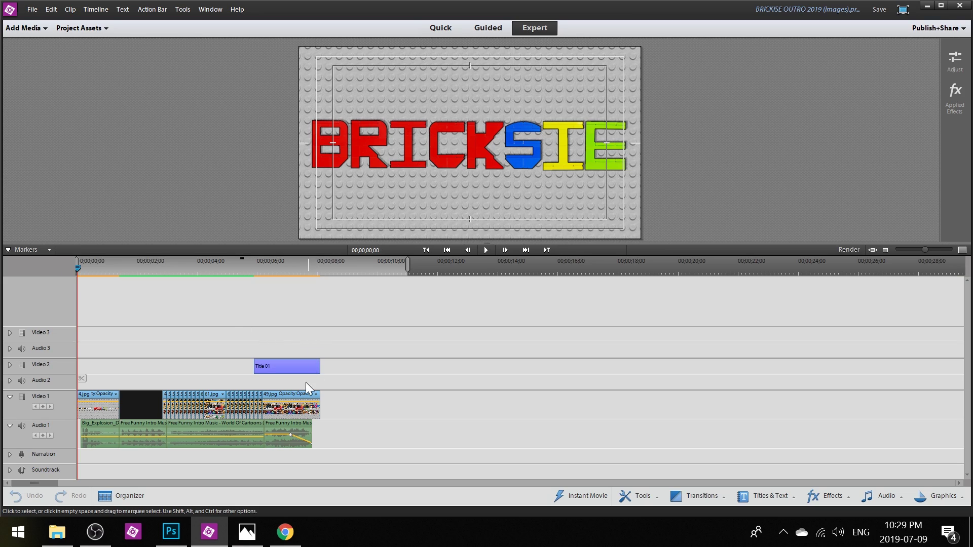
{"action": "key", "text": "space"}
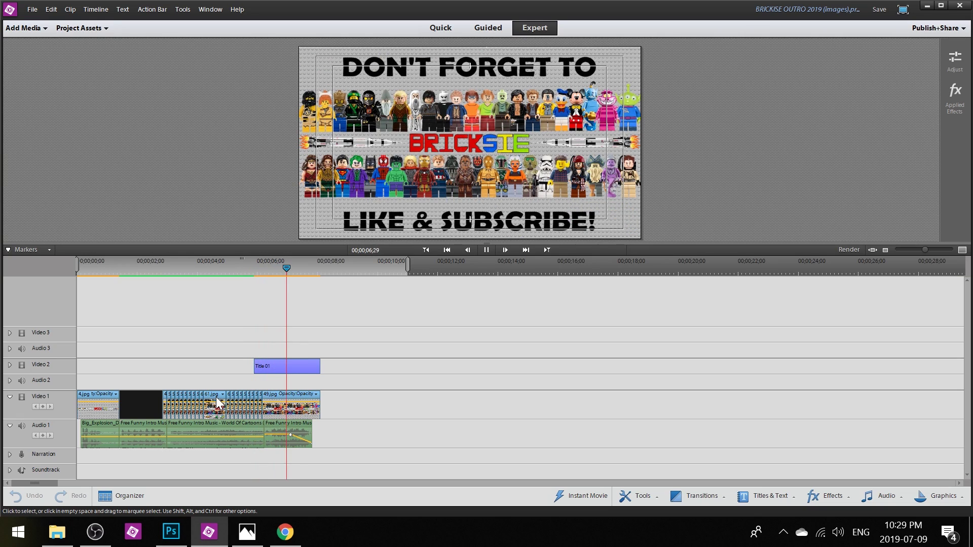
{"action": "left_click", "coordinate": [923, 7]}
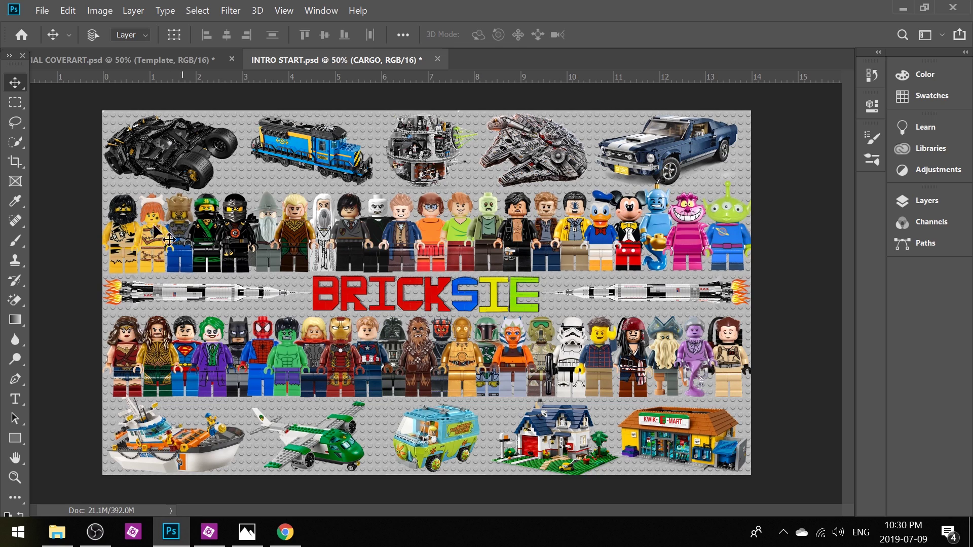
Step: Return to the cover art document, and from File Explorer view the earlier channel art versions, starting with Bricksie ChanneL ART REVISED
{"action": "left_click", "coordinate": [149, 59]}
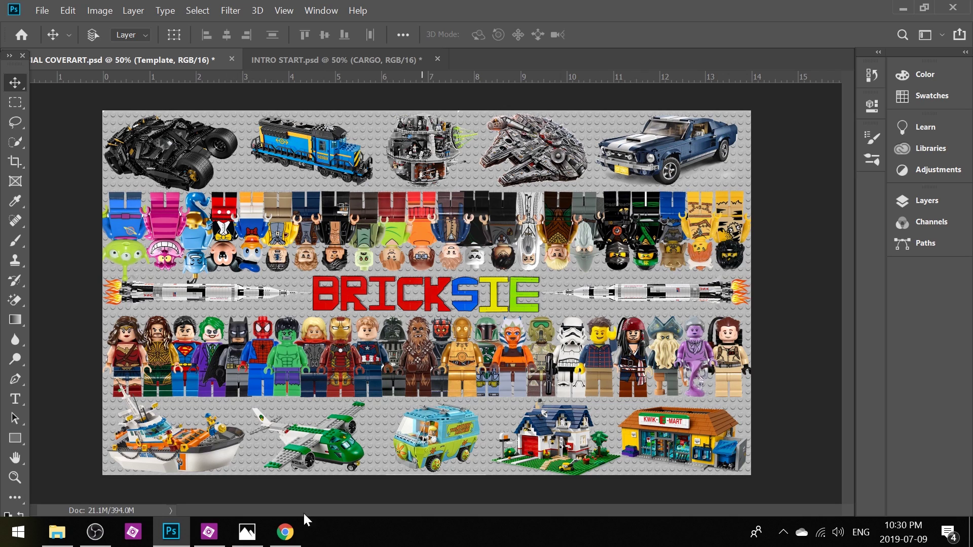
{"action": "left_click", "coordinate": [64, 542]}
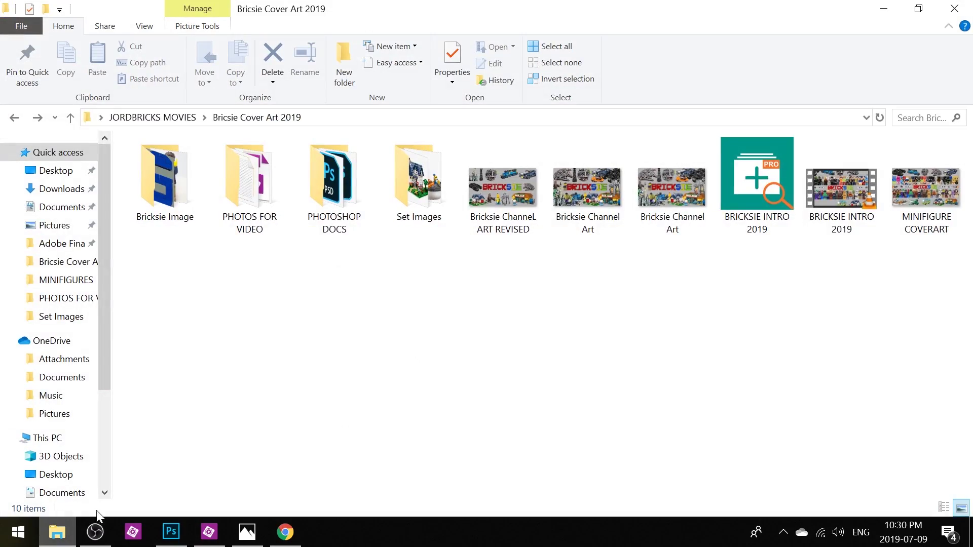
{"action": "double_click", "coordinate": [482, 202]}
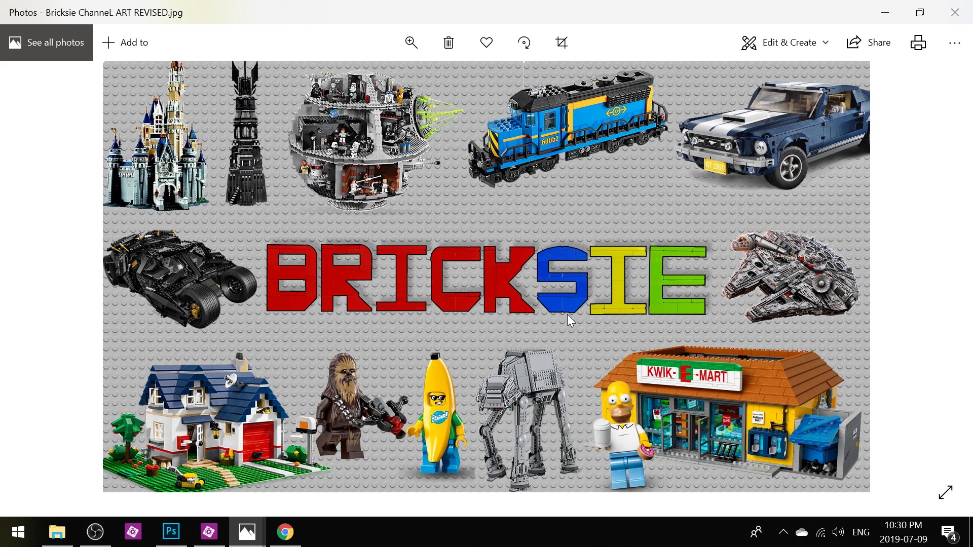
{"action": "key", "text": "Left"}
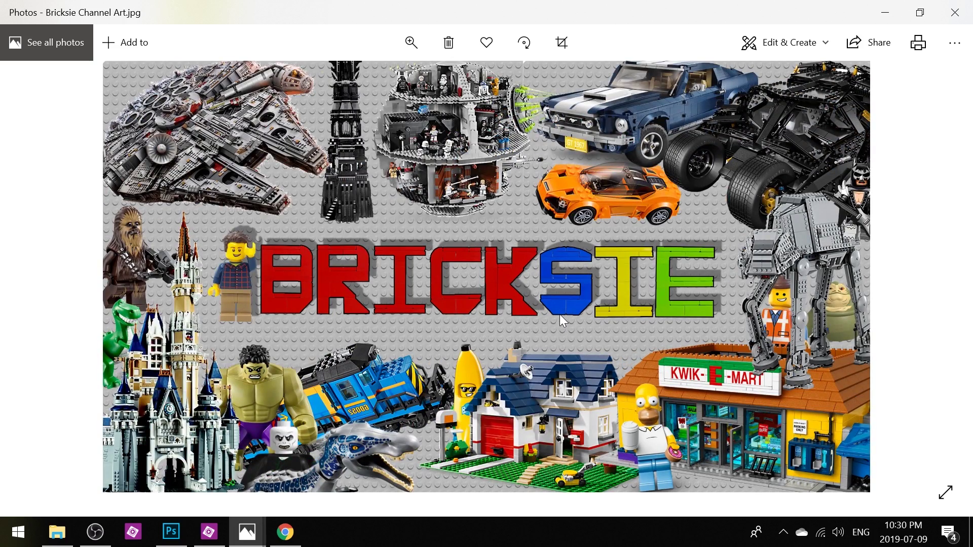
{"action": "key", "text": "Left"}
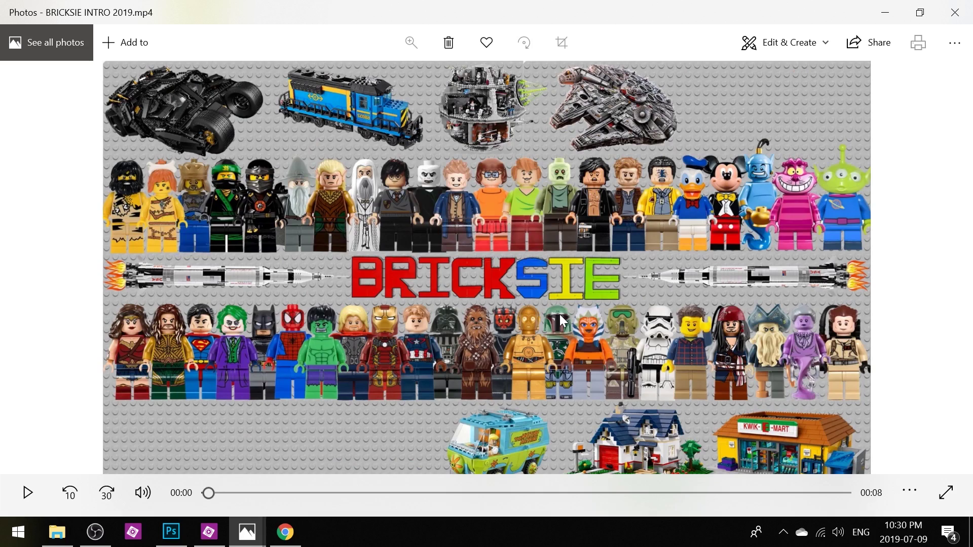
{"action": "key", "text": "Left"}
{"action": "key", "text": "alt+F4"}
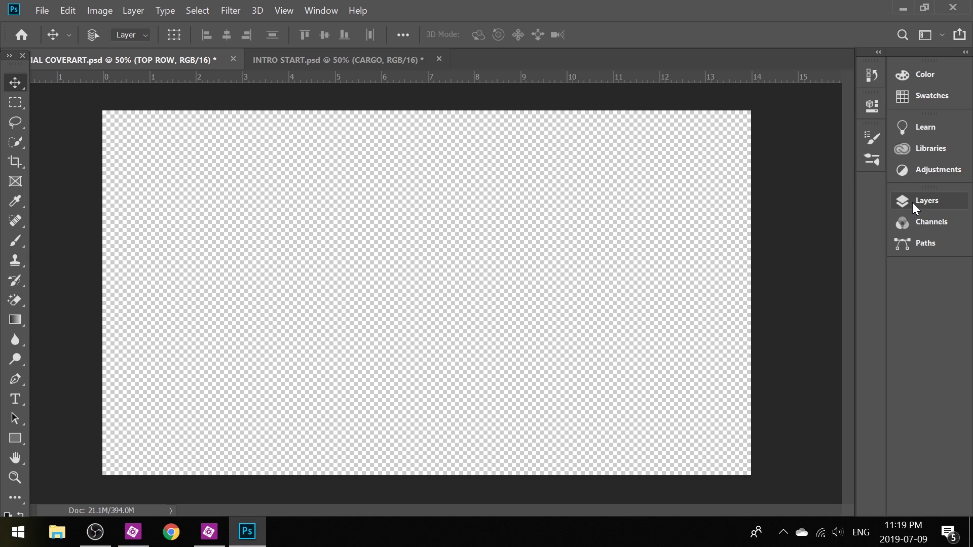
Step: Make the Template and PLATE BACKGROUND layers visible in the cover art document
{"action": "left_click", "coordinate": [913, 203]}
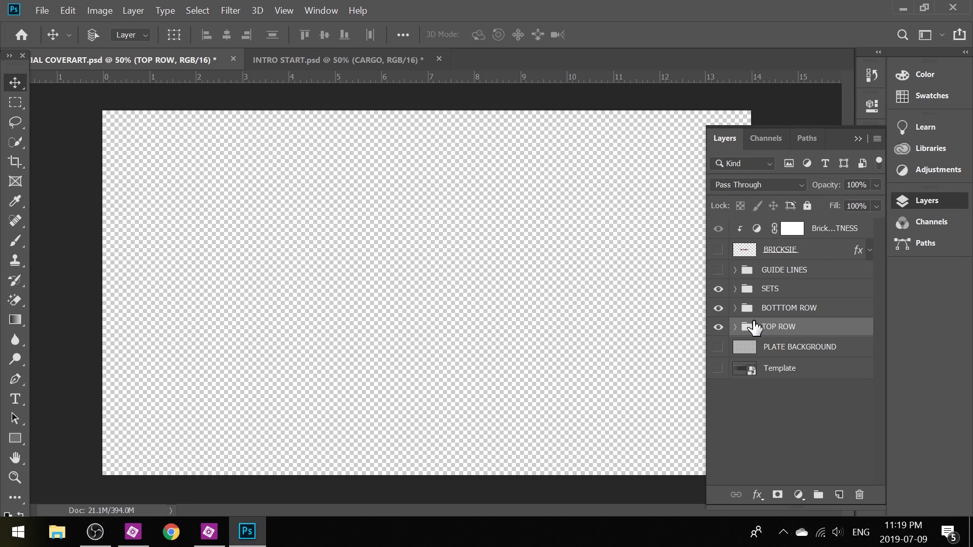
{"action": "left_click", "coordinate": [718, 368]}
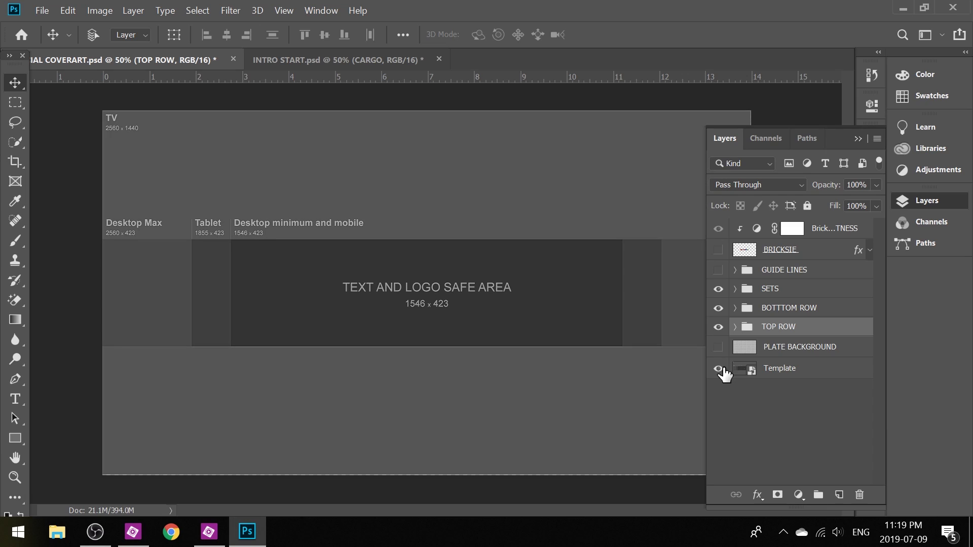
{"action": "left_click", "coordinate": [719, 347]}
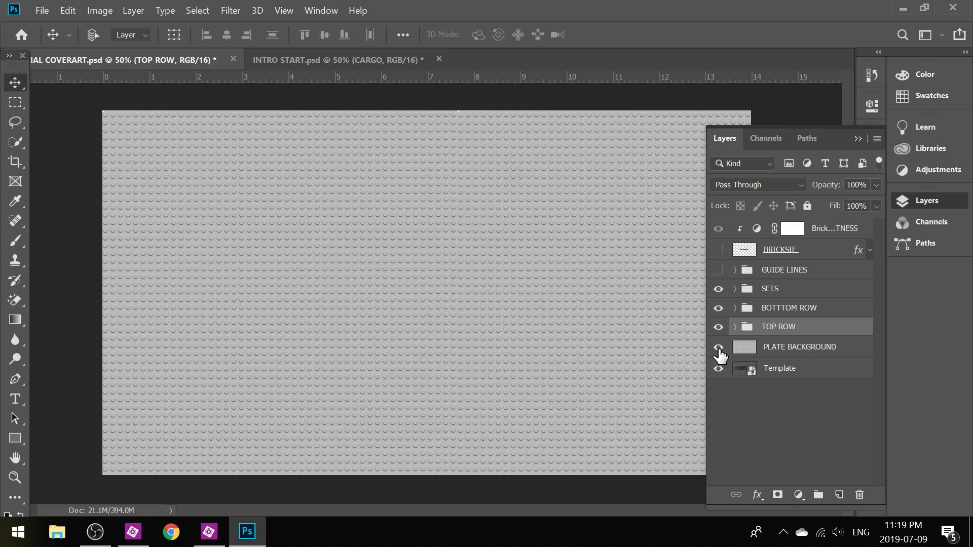
Step: Show the BRICKSIE logo layer and, in the SETS group, both SATURN and both FLAMES layers
{"action": "left_click", "coordinate": [719, 250]}
{"action": "left_click", "coordinate": [735, 289]}
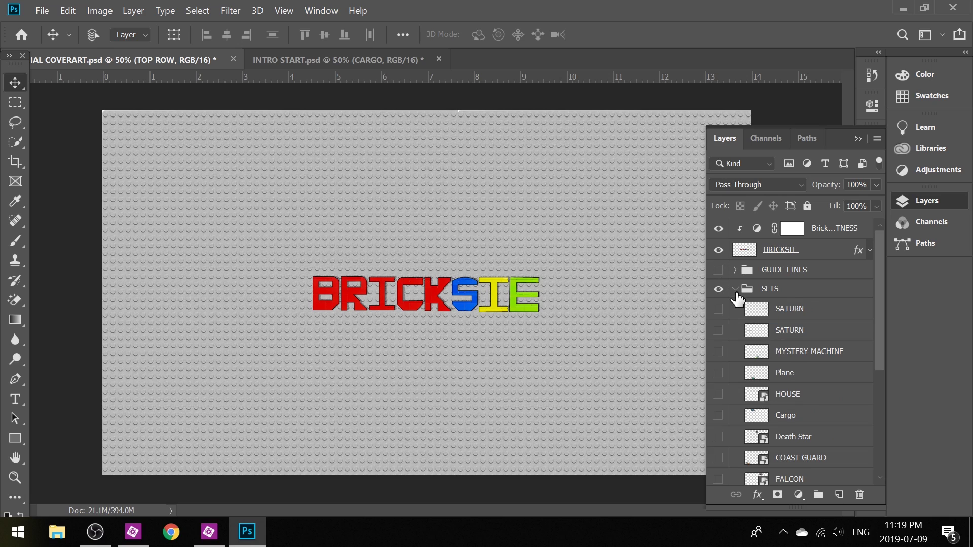
{"action": "left_click_drag", "start_coordinate": [718, 310], "coordinate": [718, 336]}
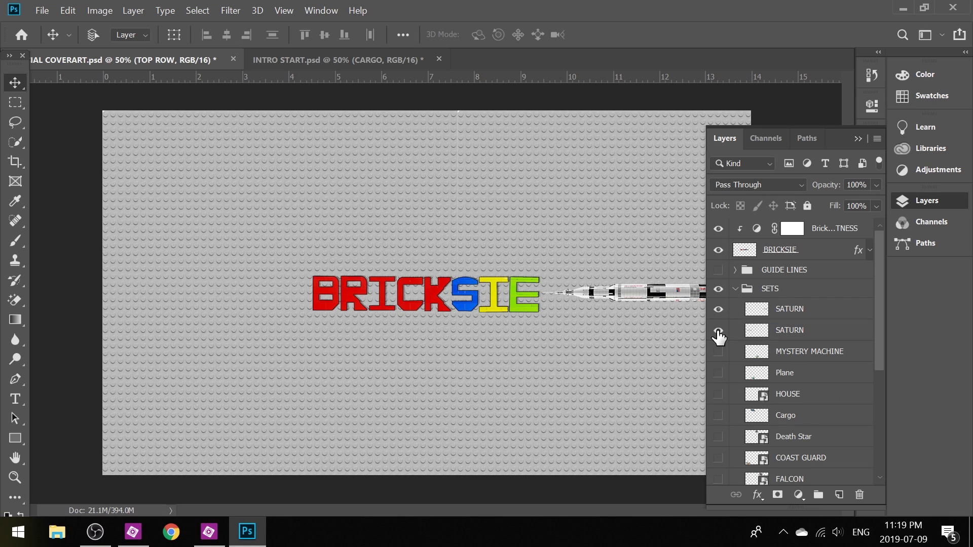
{"action": "scroll", "coordinate": [755, 385], "scroll_direction": "down", "scroll_amount": 5}
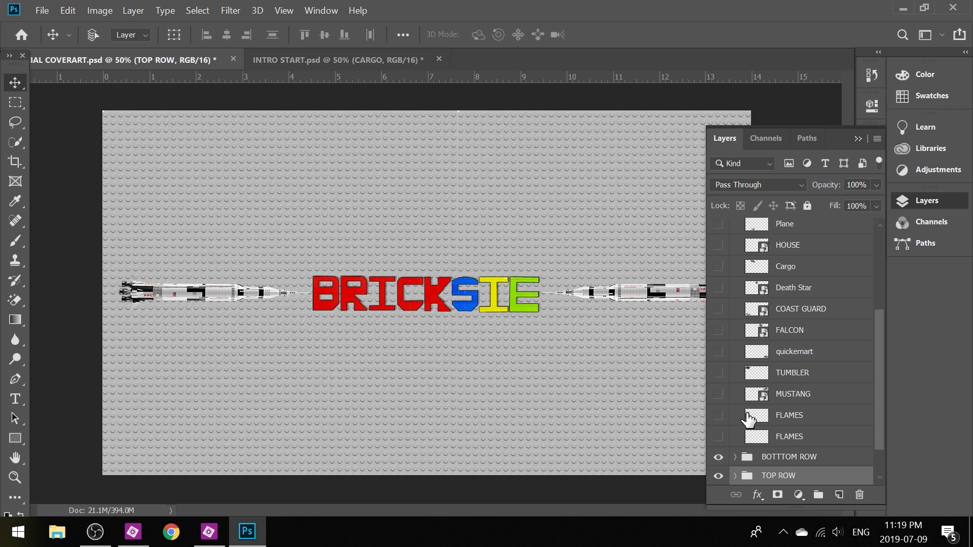
{"action": "left_click_drag", "start_coordinate": [718, 416], "coordinate": [719, 439]}
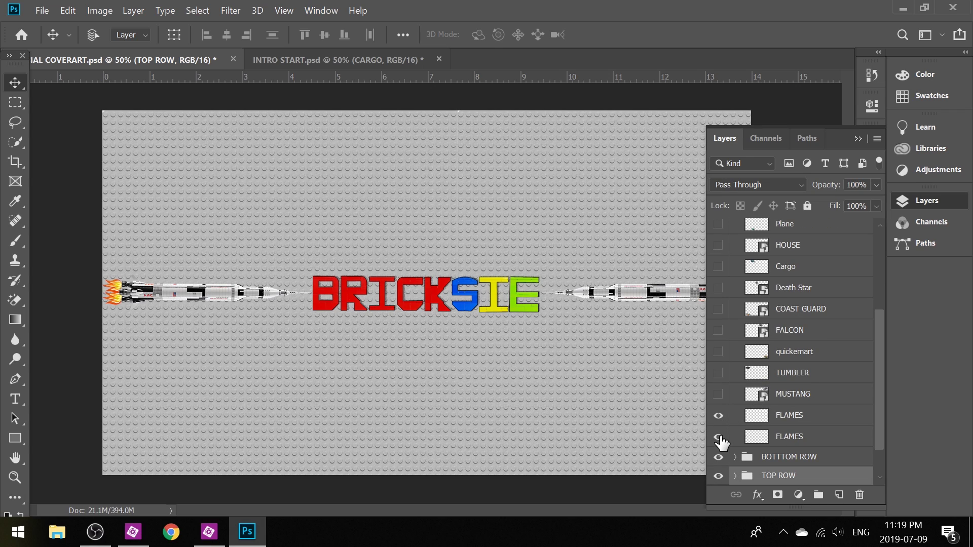
{"action": "scroll", "coordinate": [750, 405], "scroll_direction": "up", "scroll_amount": 5}
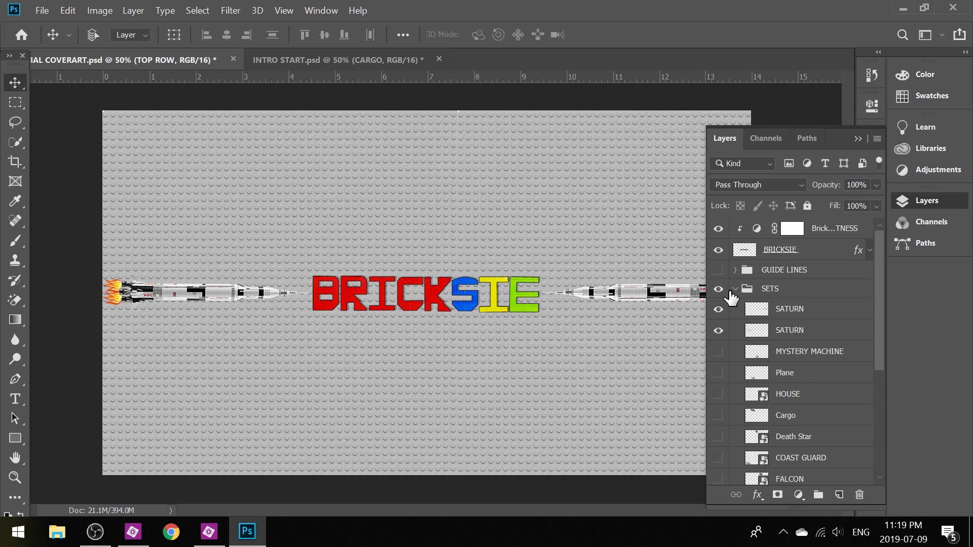
{"action": "left_click", "coordinate": [734, 289]}
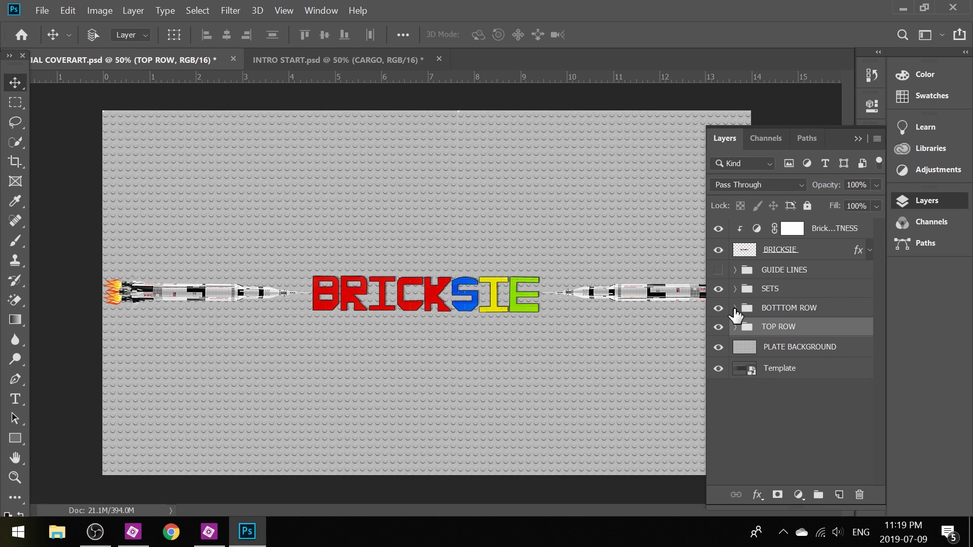
Step: In the BOTTTOM ROW group, show the GB, ME, PC and MARVEL minifigure layers, from GB - GHOST through MARVEL - SPIDERMAN
{"action": "left_click", "coordinate": [735, 308]}
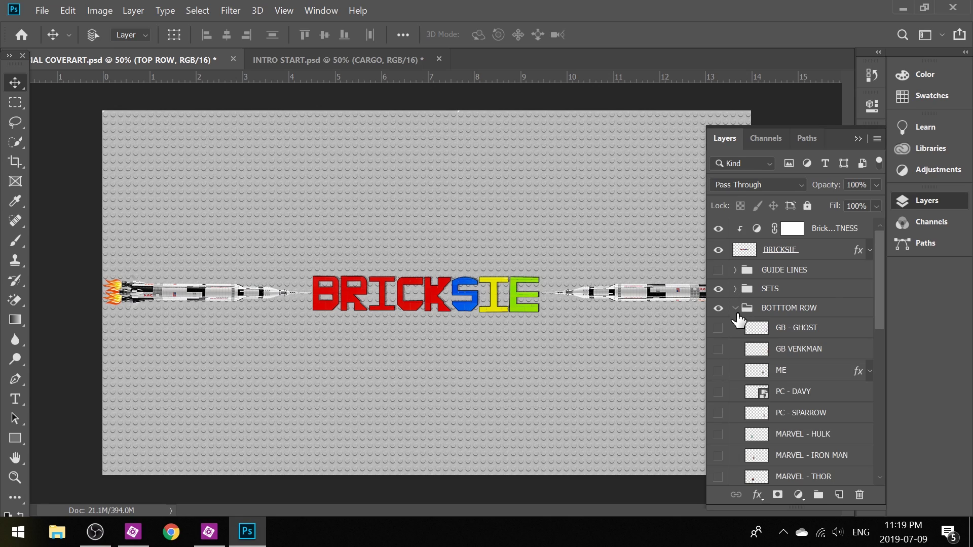
{"action": "left_click_drag", "start_coordinate": [720, 331], "coordinate": [732, 449]}
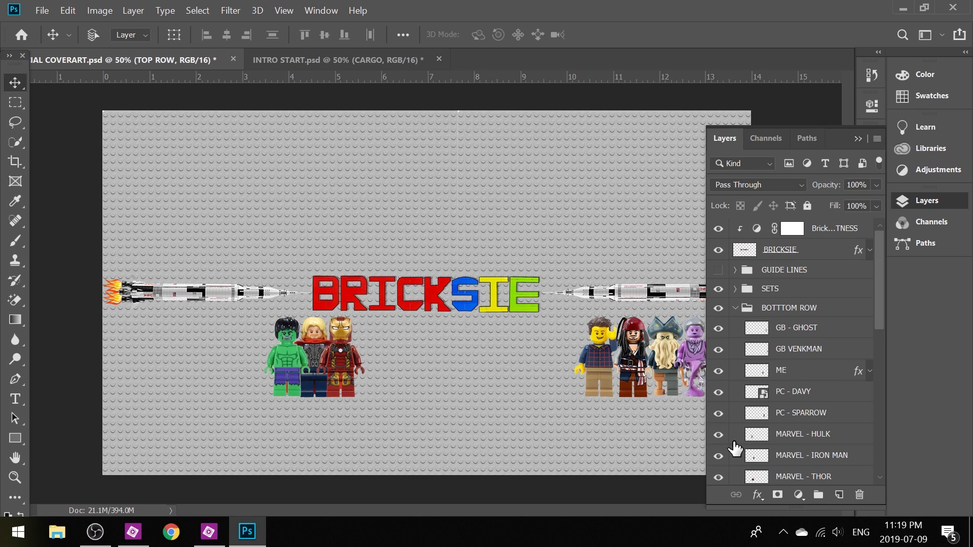
{"action": "scroll", "coordinate": [732, 448], "scroll_direction": "down", "scroll_amount": 2}
{"action": "left_click", "coordinate": [715, 459]}
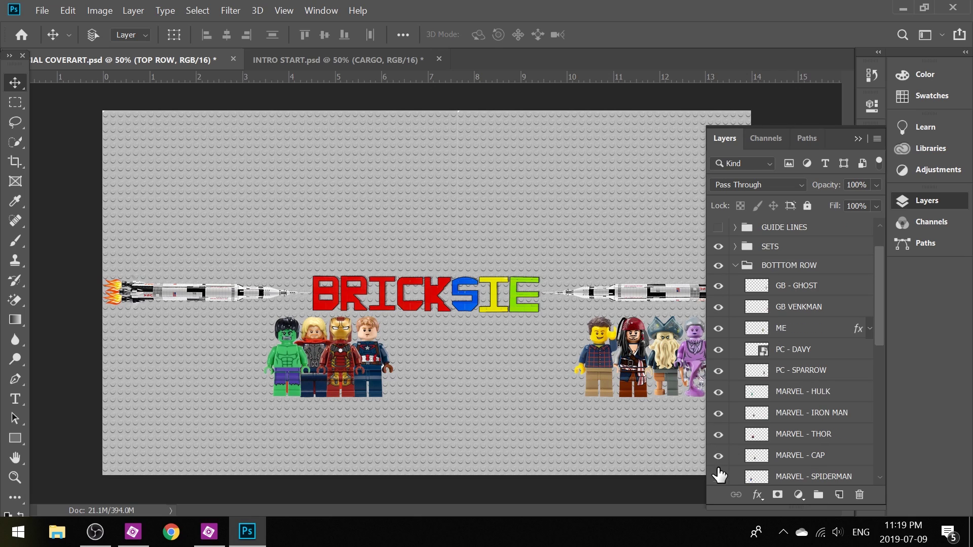
{"action": "left_click", "coordinate": [718, 476]}
Step: Show all the STAR WARS minifigure layers in the BOTTTOM ROW group, from CHEWY to the last Trooper layer
{"action": "scroll", "coordinate": [718, 477], "scroll_direction": "down", "scroll_amount": 3}
{"action": "left_click_drag", "start_coordinate": [717, 439], "coordinate": [716, 479]}
{"action": "scroll", "coordinate": [758, 441], "scroll_direction": "down", "scroll_amount": 5}
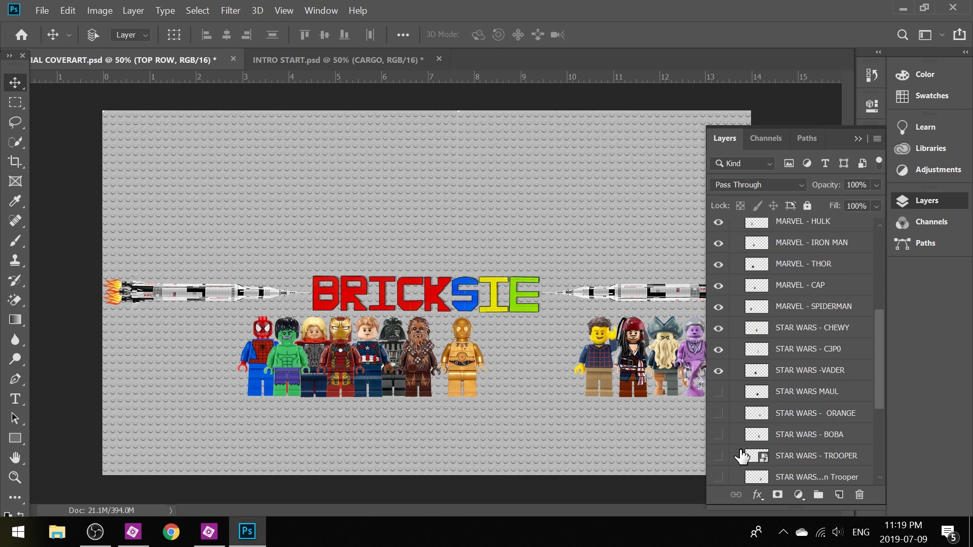
{"action": "left_click", "coordinate": [718, 393]}
{"action": "left_click_drag", "start_coordinate": [720, 420], "coordinate": [717, 479]}
{"action": "scroll", "coordinate": [724, 430], "scroll_direction": "down", "scroll_amount": 6}
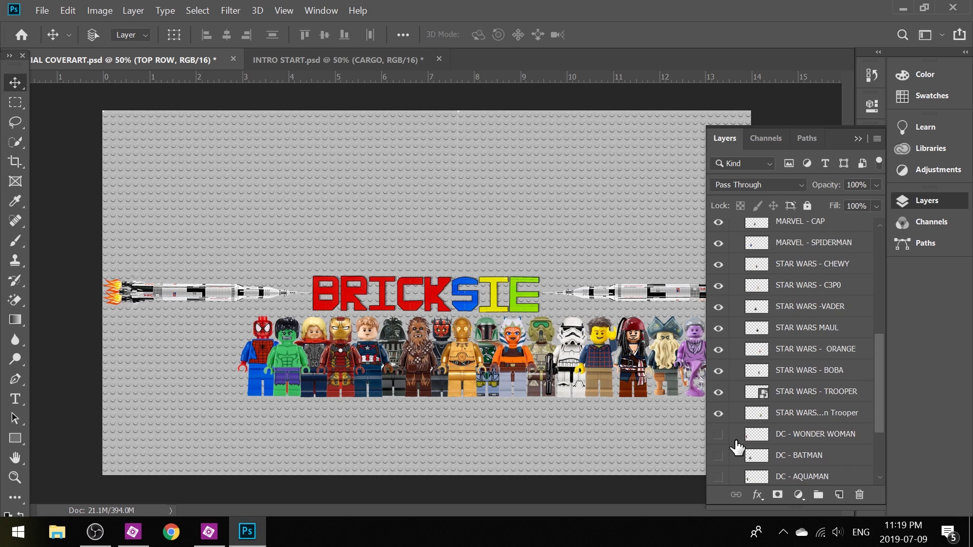
Step: Show the DC layers WONDER WOMAN, BATMAN, AQUAMAN, JOKER and SUPERMAN, and collapse the BOTTTOM ROW group
{"action": "left_click", "coordinate": [718, 376]}
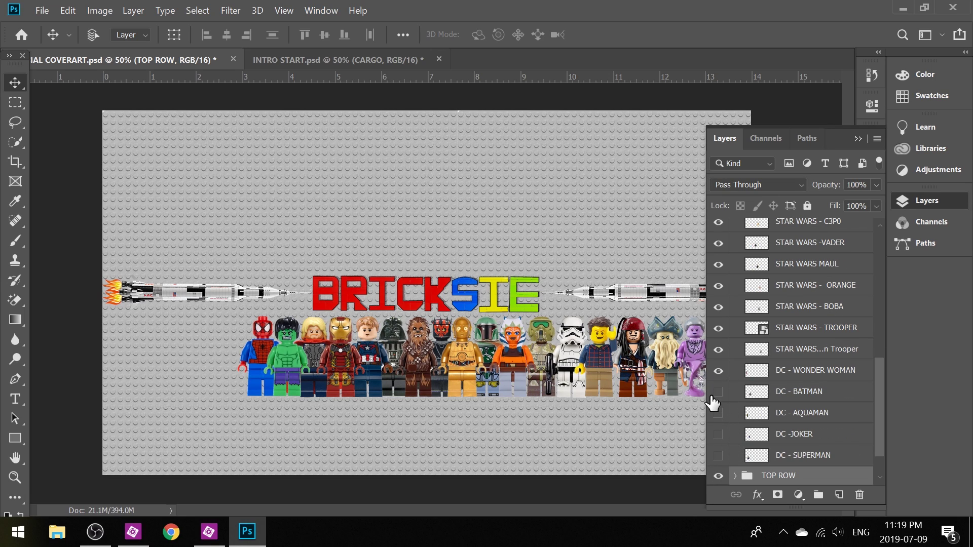
{"action": "left_click", "coordinate": [718, 397]}
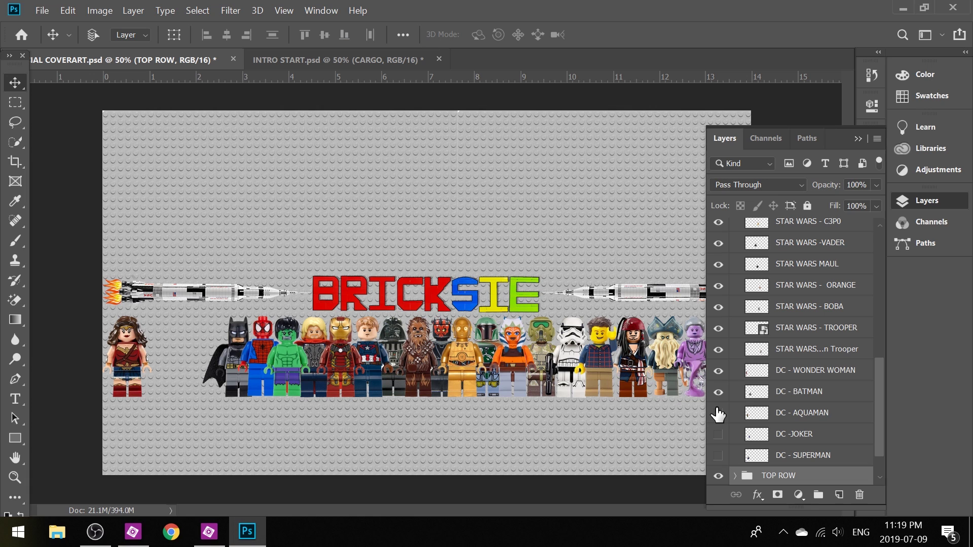
{"action": "left_click", "coordinate": [718, 413]}
{"action": "left_click", "coordinate": [718, 434]}
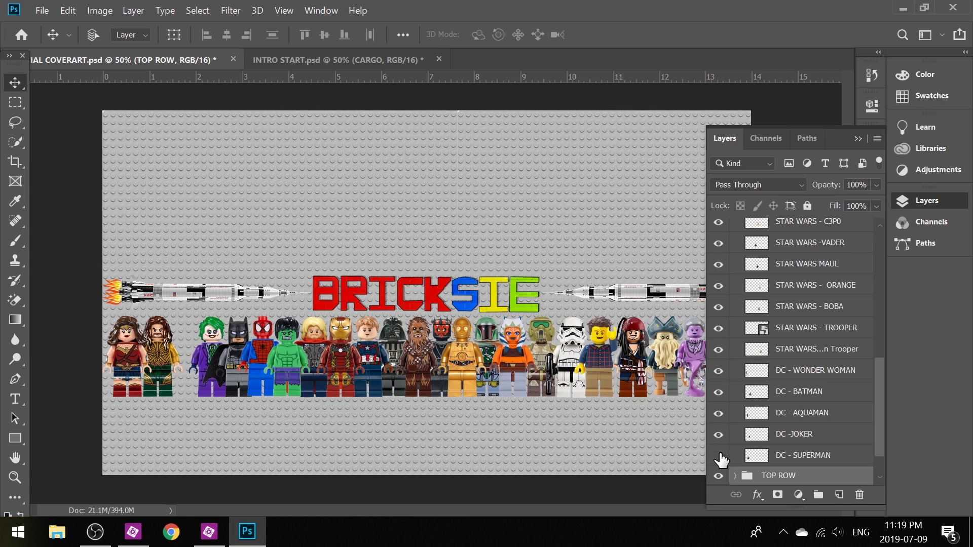
{"action": "left_click", "coordinate": [718, 455]}
{"action": "scroll", "coordinate": [721, 456], "scroll_direction": "down", "scroll_amount": 2}
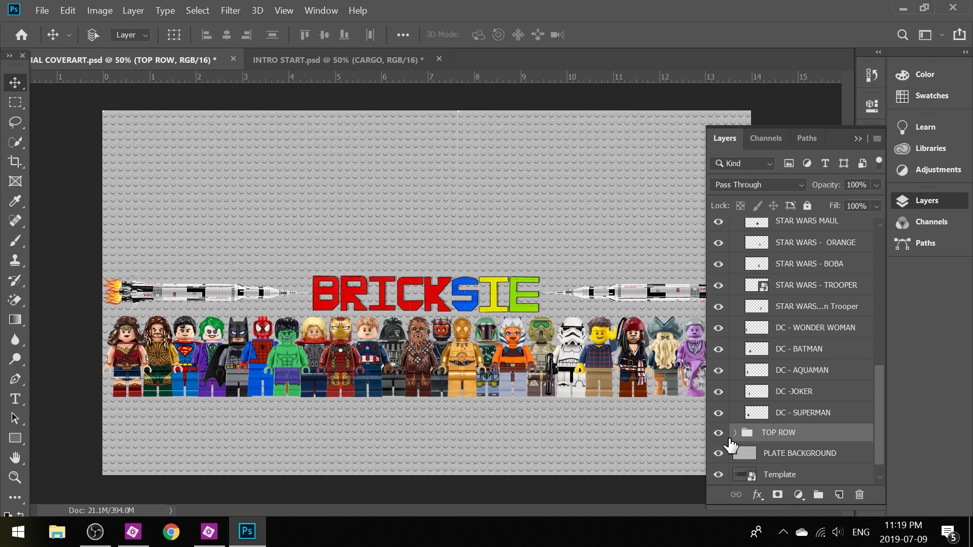
{"action": "scroll", "coordinate": [730, 440], "scroll_direction": "up", "scroll_amount": 10}
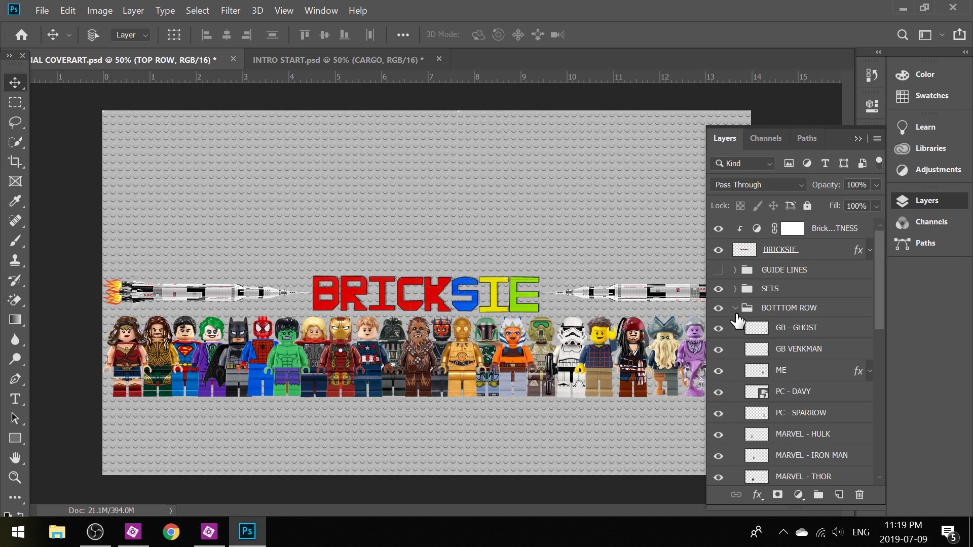
{"action": "left_click", "coordinate": [734, 308]}
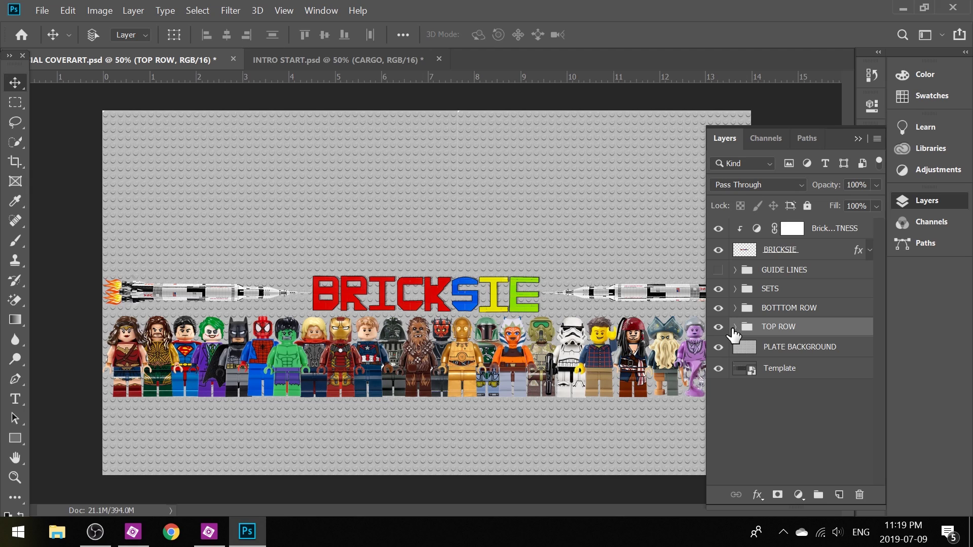
Step: In the TOP ROW group, show the layers HP - HARRY, HP - NEWT, HP - VOLDIMORT, NINJAGO - BLACK and NINJAGO GREEN
{"action": "left_click", "coordinate": [735, 327]}
{"action": "left_click", "coordinate": [718, 347]}
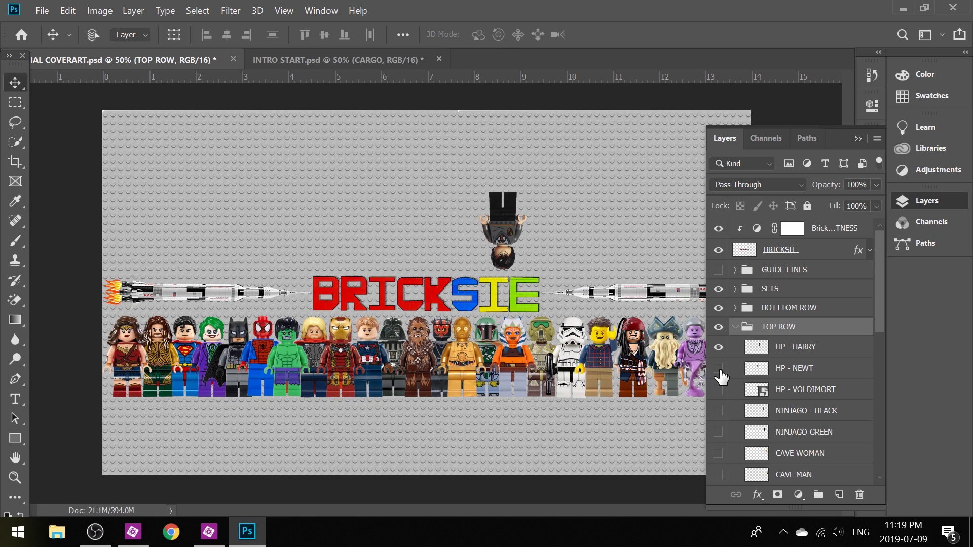
{"action": "left_click", "coordinate": [718, 368]}
{"action": "left_click", "coordinate": [718, 390]}
{"action": "scroll", "coordinate": [720, 396], "scroll_direction": "down", "scroll_amount": 1}
{"action": "left_click", "coordinate": [718, 389]}
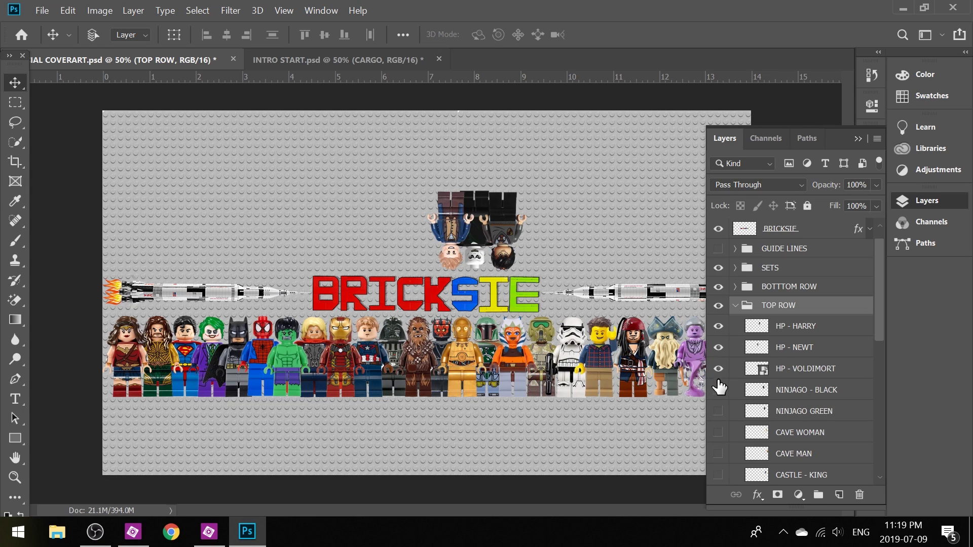
{"action": "left_click", "coordinate": [719, 409]}
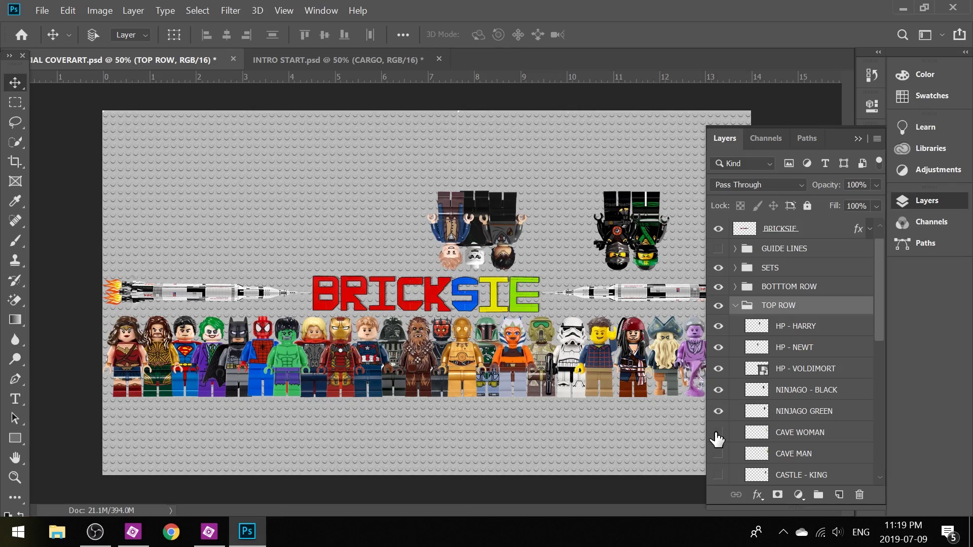
Step: Show the CAVE WOMAN, CAVE MAN, CASTLE - KING, LOTC - LEGOLAS, LOTR - SAROMON and LOTR - GANDOLF layers
{"action": "left_click", "coordinate": [717, 433]}
{"action": "scroll", "coordinate": [718, 437], "scroll_direction": "down", "scroll_amount": 1}
{"action": "left_click", "coordinate": [719, 434]}
{"action": "left_click", "coordinate": [718, 453]}
{"action": "left_click", "coordinate": [718, 475]}
{"action": "scroll", "coordinate": [724, 451], "scroll_direction": "down", "scroll_amount": 2}
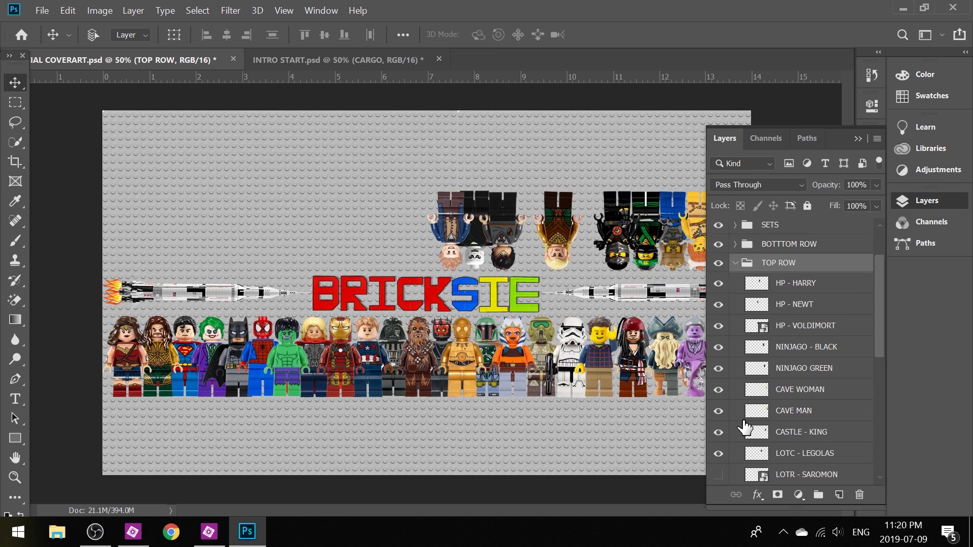
{"action": "left_click", "coordinate": [718, 453]}
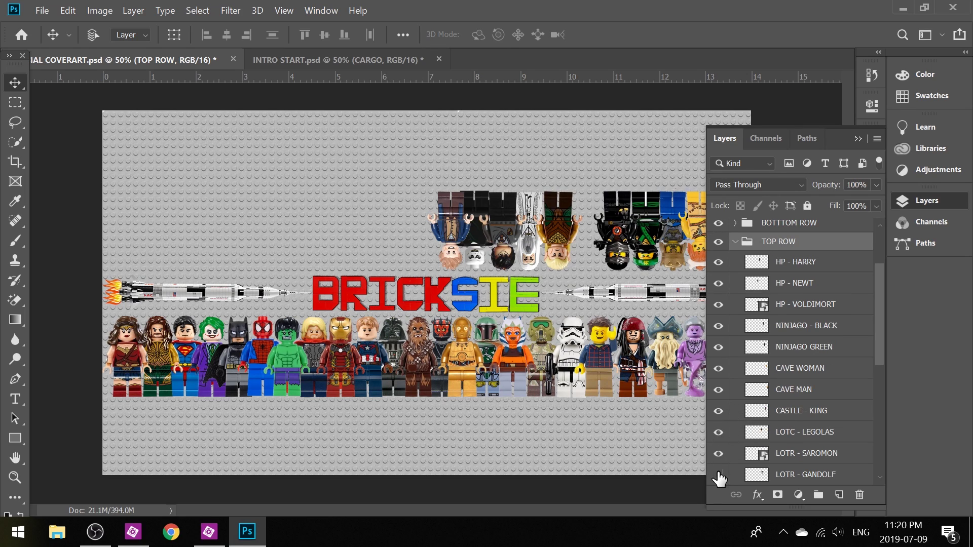
Step: Show the five DISNEY layers of the TOP ROW group: DONALD, CHESHIRE, ALEIEN, GENIE and MICKEY
{"action": "scroll", "coordinate": [738, 431], "scroll_direction": "down", "scroll_amount": 4}
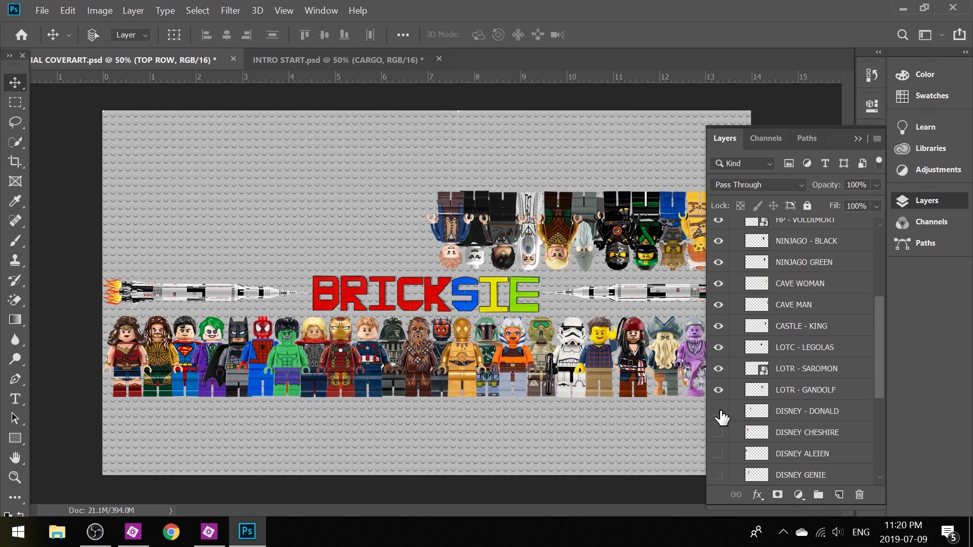
{"action": "left_click", "coordinate": [718, 410]}
{"action": "left_click", "coordinate": [718, 432]}
{"action": "scroll", "coordinate": [742, 430], "scroll_direction": "down", "scroll_amount": 3}
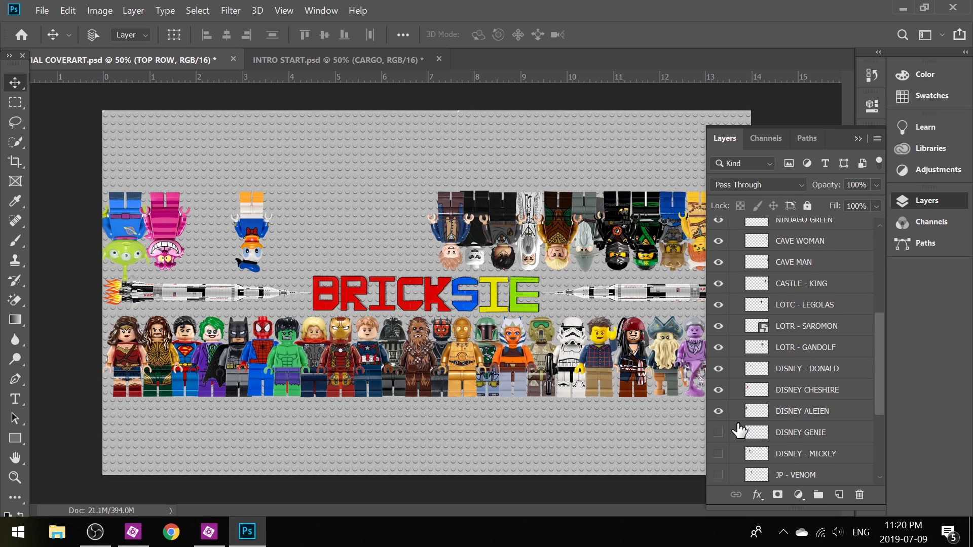
{"action": "left_click", "coordinate": [718, 432]}
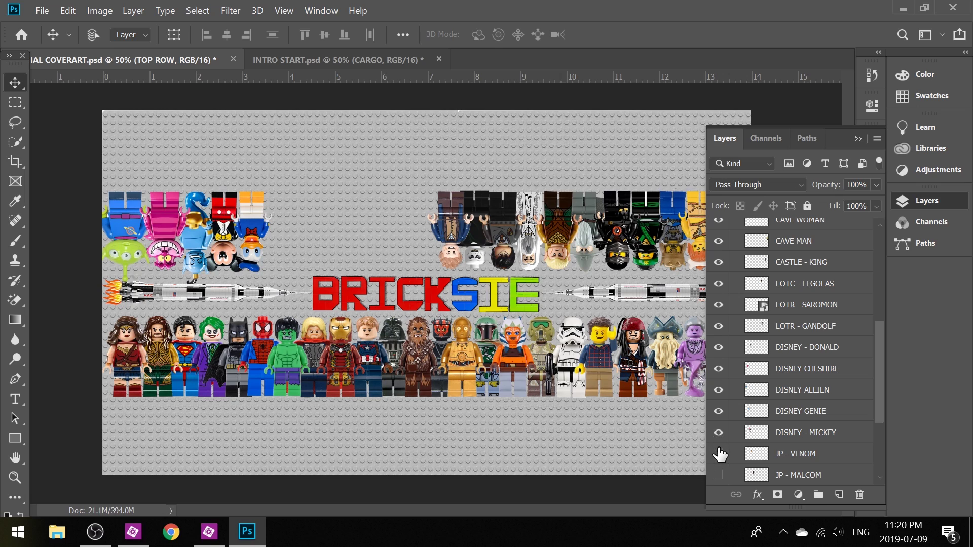
Step: Show the JP - VENOM, JP - MALCOM and JP OWEN layers in the TOP ROW group
{"action": "left_click", "coordinate": [720, 453]}
{"action": "scroll", "coordinate": [723, 456], "scroll_direction": "down", "scroll_amount": 2}
{"action": "left_click", "coordinate": [719, 433]}
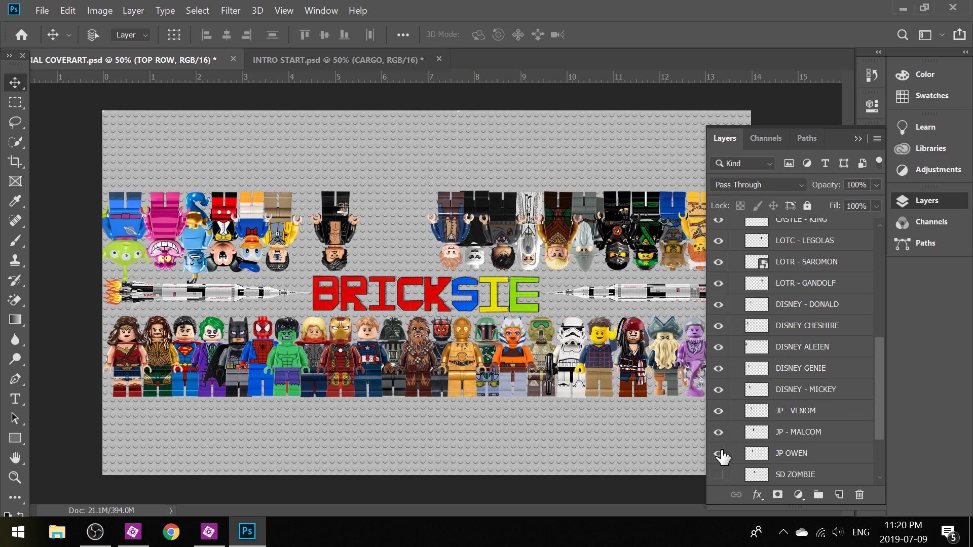
{"action": "left_click", "coordinate": [718, 453]}
Step: Show the SD ZOMBIE, SD - SHAGGY and SD - VILMA layers, and collapse the TOP ROW group
{"action": "left_click", "coordinate": [718, 475]}
{"action": "scroll", "coordinate": [738, 434], "scroll_direction": "down", "scroll_amount": 2}
{"action": "scroll", "coordinate": [734, 432], "scroll_direction": "down", "scroll_amount": 2}
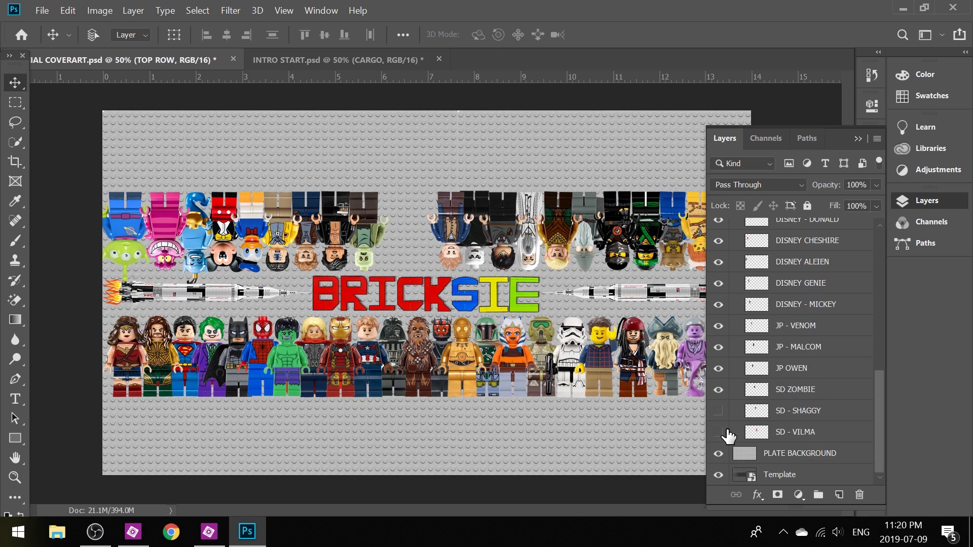
{"action": "left_click", "coordinate": [719, 411]}
{"action": "left_click", "coordinate": [719, 432]}
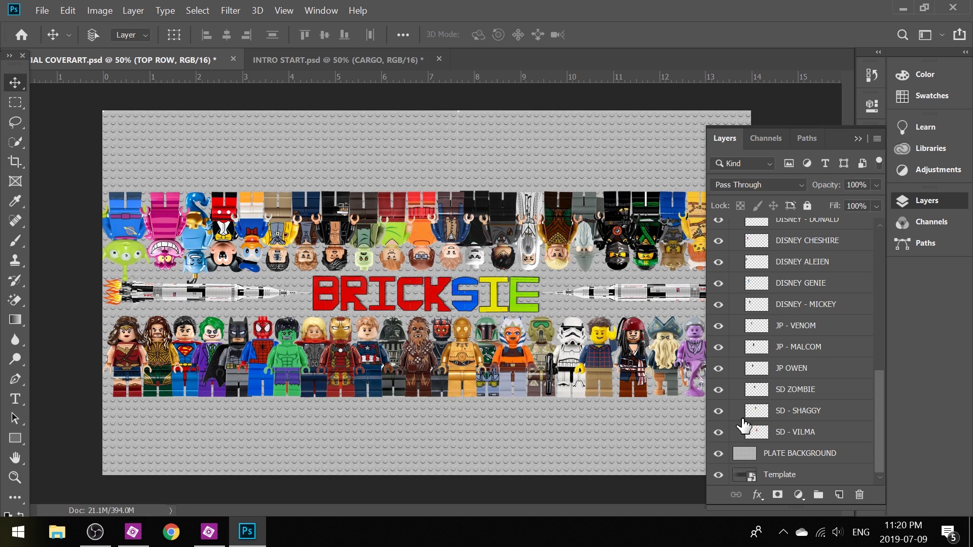
{"action": "scroll", "coordinate": [750, 421], "scroll_direction": "up", "scroll_amount": 10}
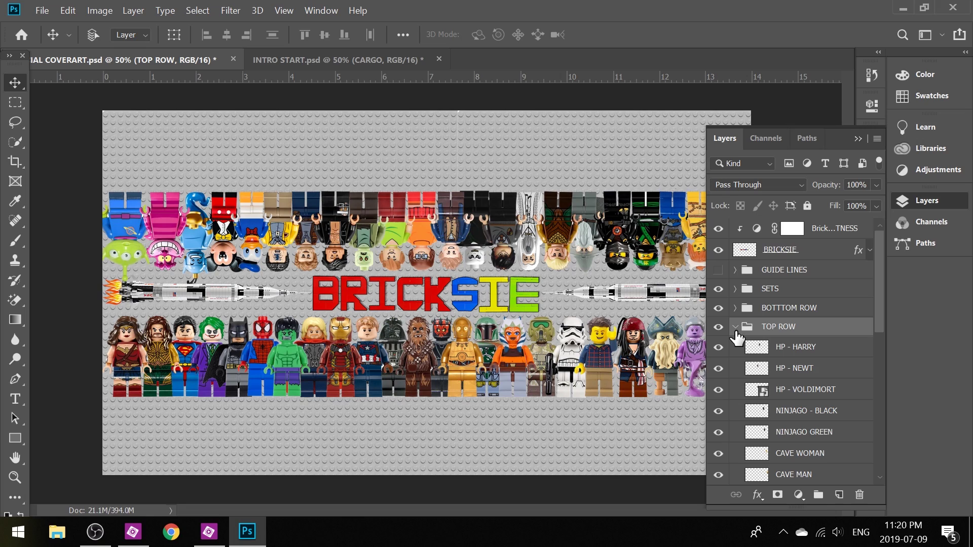
{"action": "left_click", "coordinate": [735, 327]}
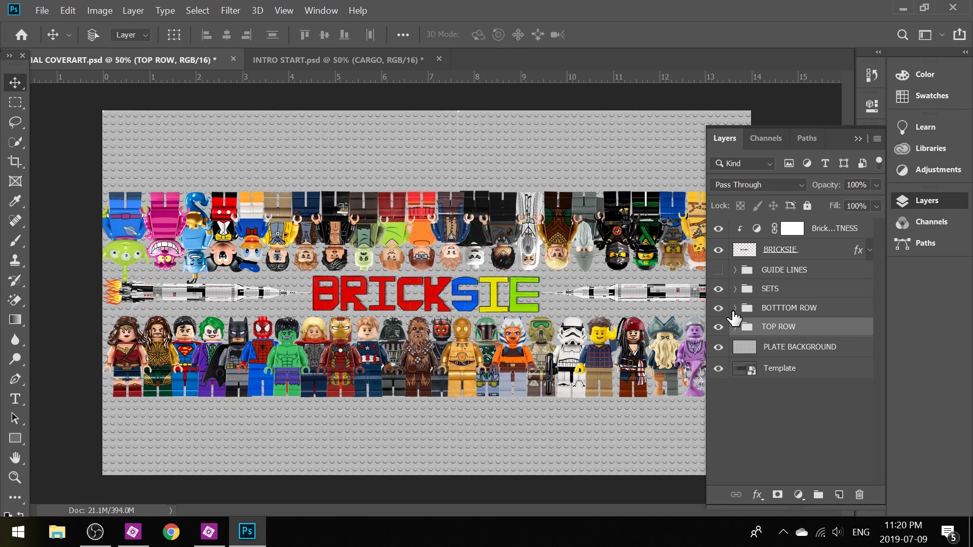
Step: In the SETS group, show the MYSTERY MACHINE, Plane, HOUSE, Cargo and Death Star layers
{"action": "left_click", "coordinate": [735, 290]}
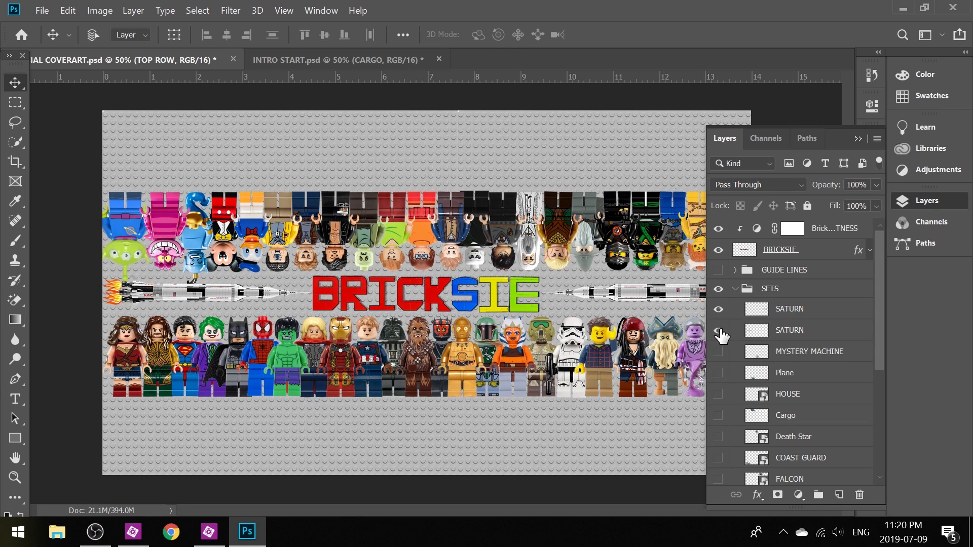
{"action": "left_click", "coordinate": [719, 352]}
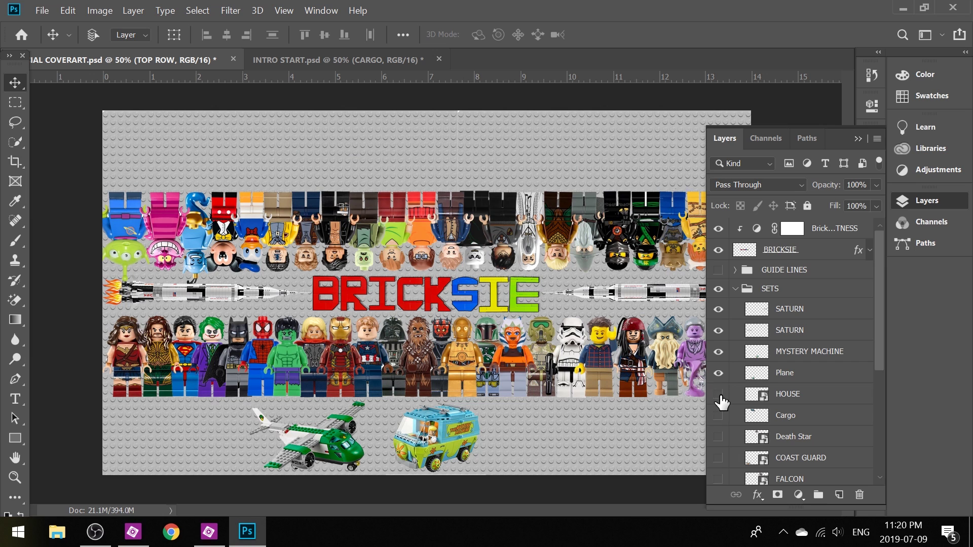
{"action": "left_click", "coordinate": [719, 395]}
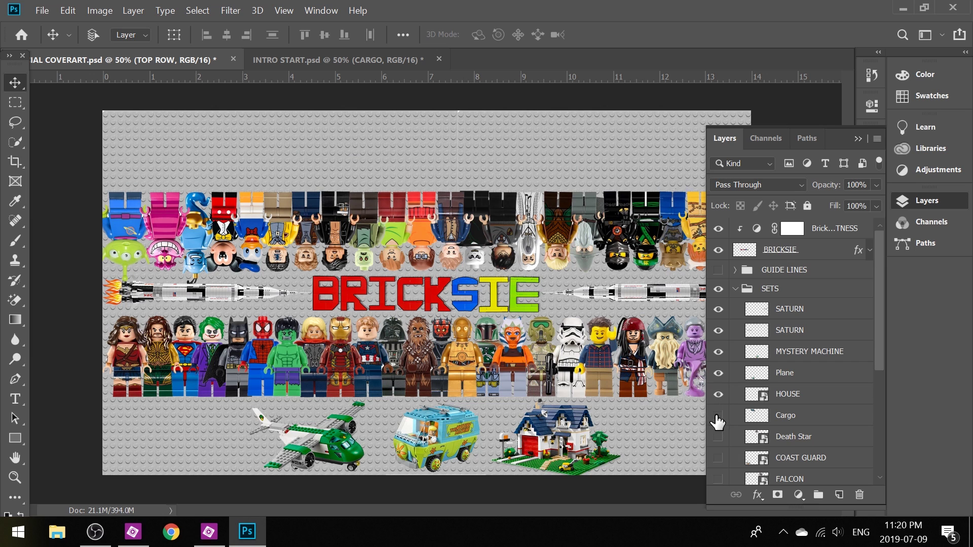
{"action": "left_click", "coordinate": [718, 415]}
{"action": "left_click", "coordinate": [718, 437]}
Step: Show the remaining SETS layers COAST GUARD, FALCON, quickemart, TUMBLER and MUSTANG
{"action": "scroll", "coordinate": [723, 421], "scroll_direction": "down", "scroll_amount": 3}
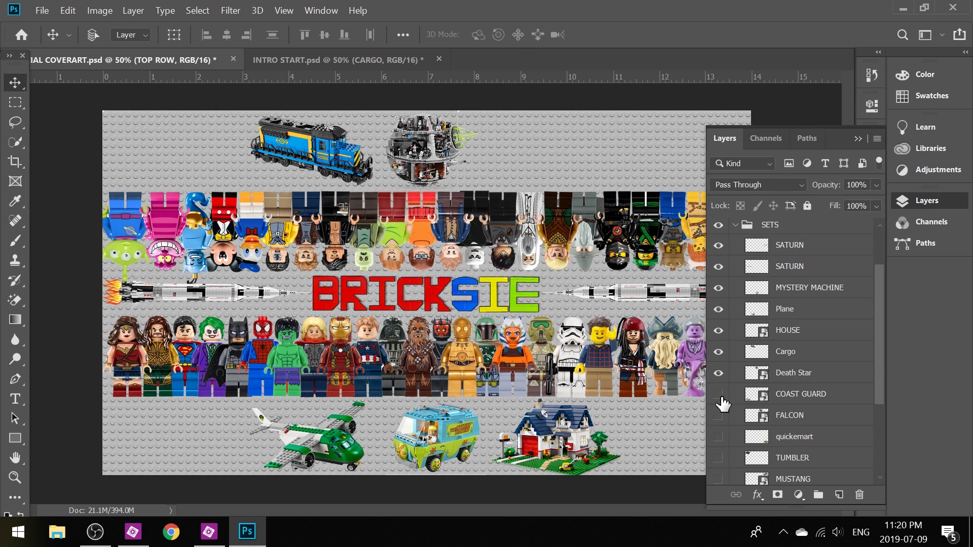
{"action": "left_click", "coordinate": [718, 396]}
{"action": "left_click", "coordinate": [718, 416]}
{"action": "left_click", "coordinate": [719, 437]}
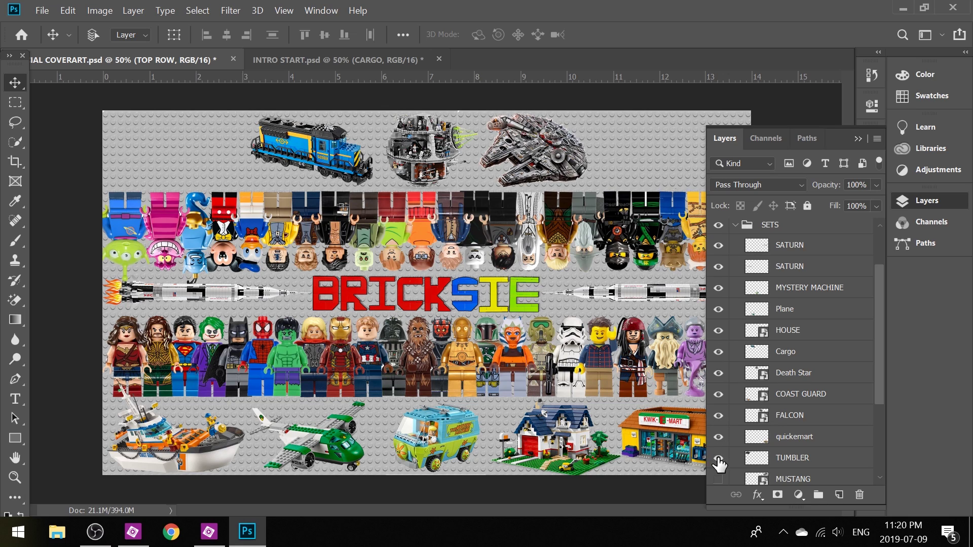
{"action": "left_click", "coordinate": [719, 457]}
{"action": "scroll", "coordinate": [720, 436], "scroll_direction": "down", "scroll_amount": 2}
{"action": "left_click", "coordinate": [718, 437]}
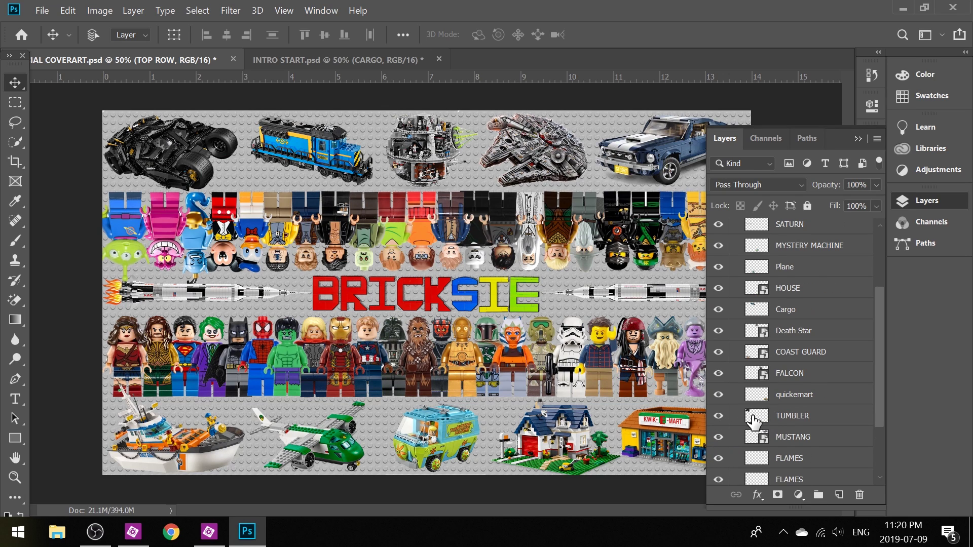
Step: Collapse the SETS group and fold the Layers panel away from the artwork
{"action": "scroll", "coordinate": [753, 420], "scroll_direction": "down", "scroll_amount": 4}
{"action": "scroll", "coordinate": [746, 425], "scroll_direction": "up", "scroll_amount": 6}
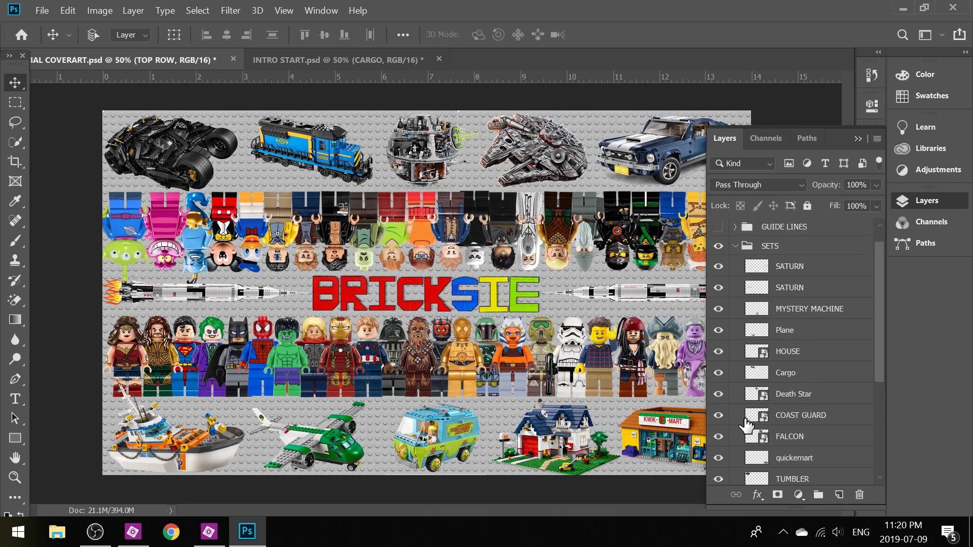
{"action": "scroll", "coordinate": [746, 426], "scroll_direction": "up", "scroll_amount": 2}
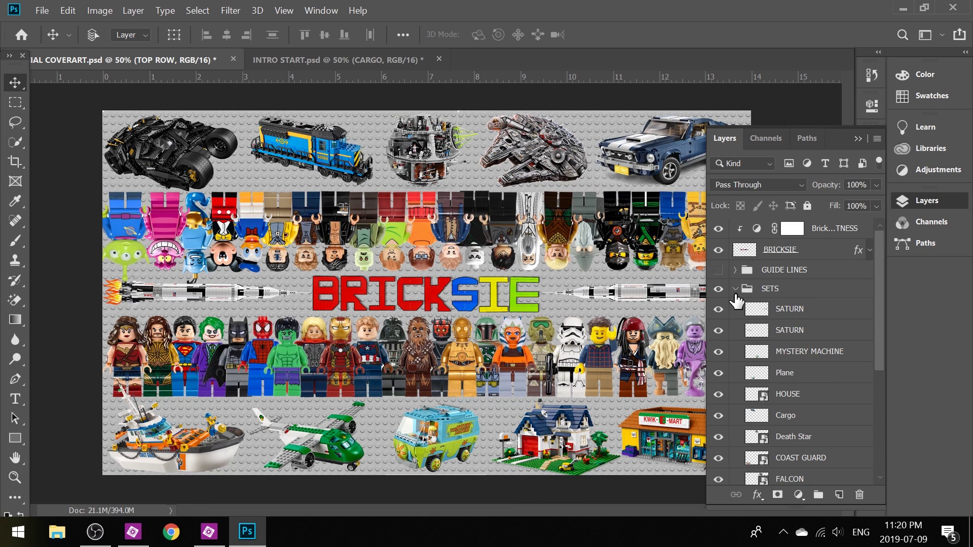
{"action": "left_click", "coordinate": [734, 290]}
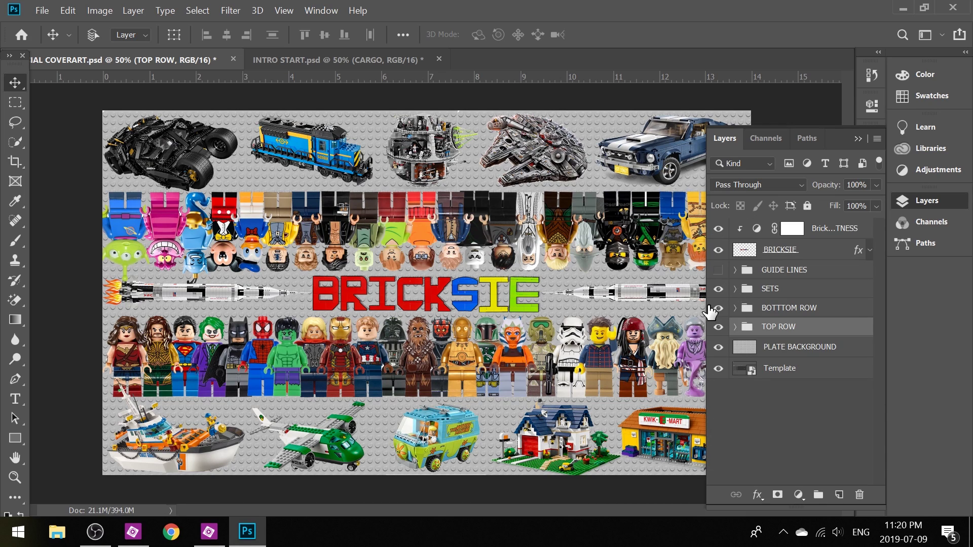
{"action": "left_click", "coordinate": [854, 140]}
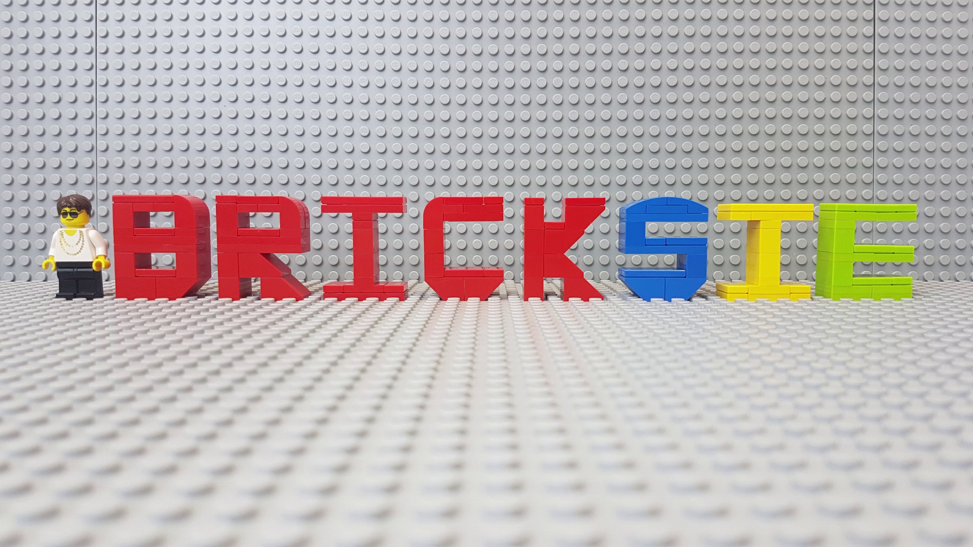